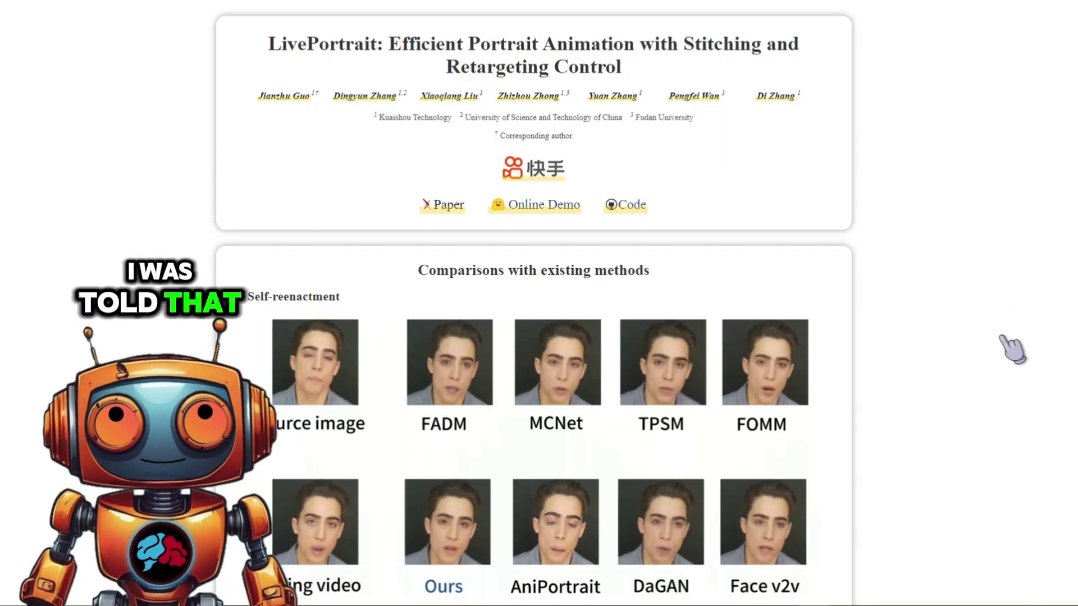
scroll(994, 410, down, 8)
scroll(994, 410, down, 1)
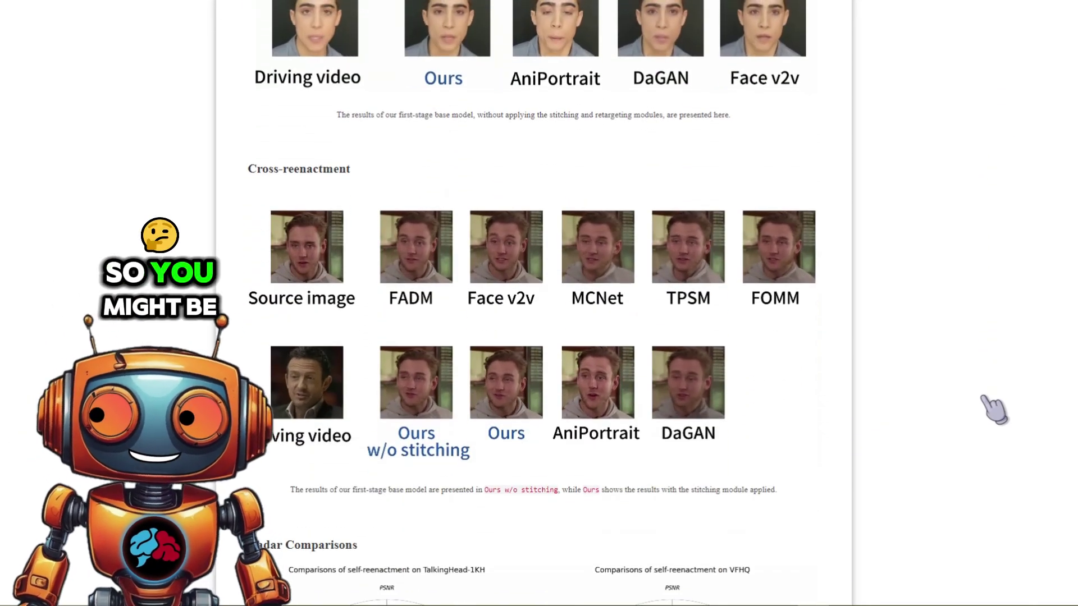
scroll(994, 410, down, 10)
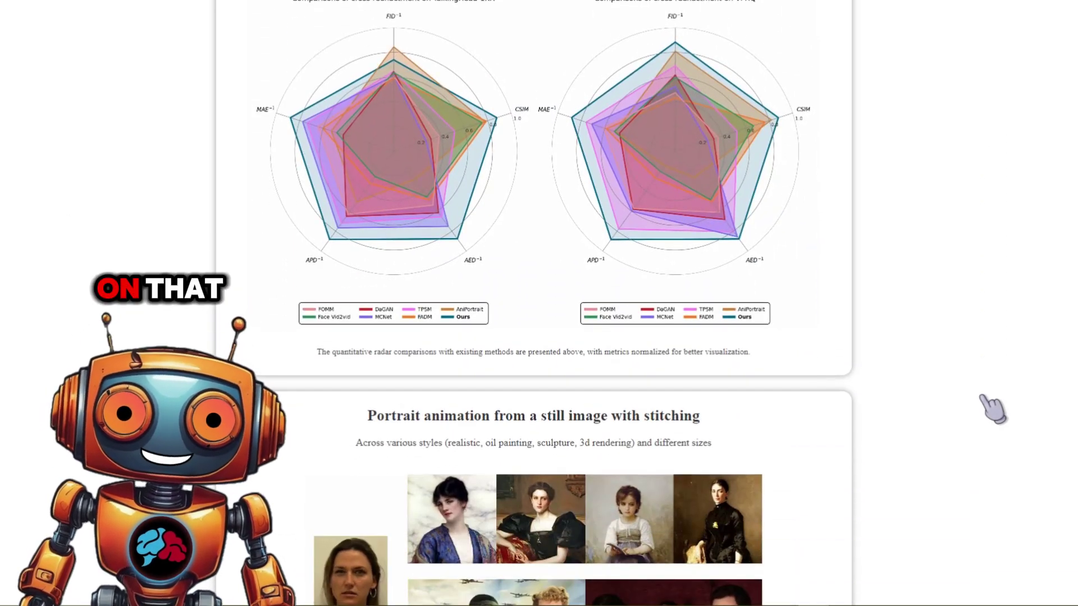
scroll(994, 409, down, 7)
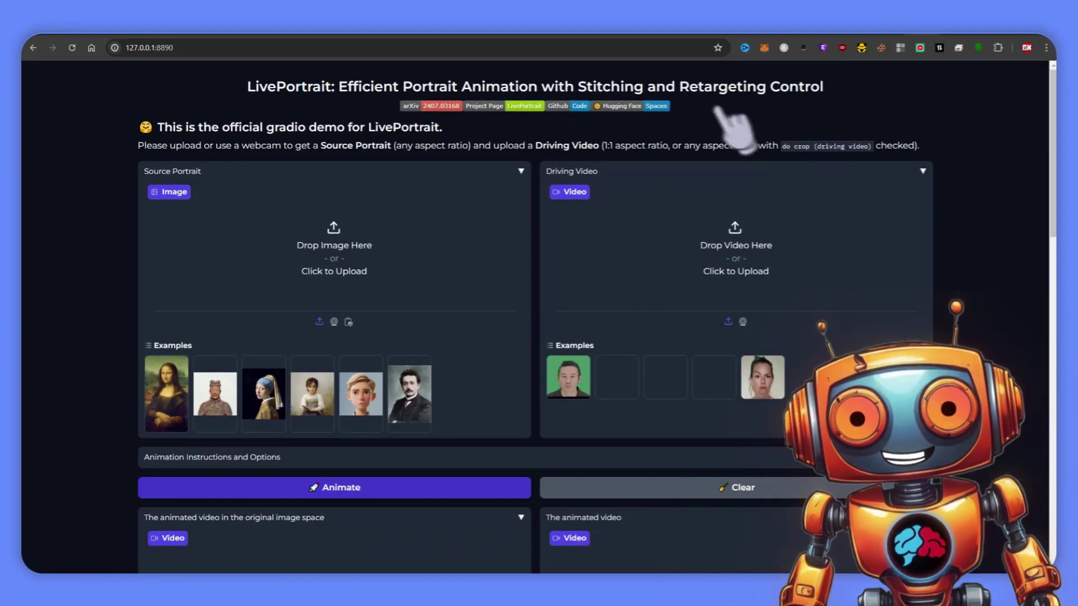
Step: Load the fourth example driving video of the woman and the Einstein portrait as source
click(698, 229)
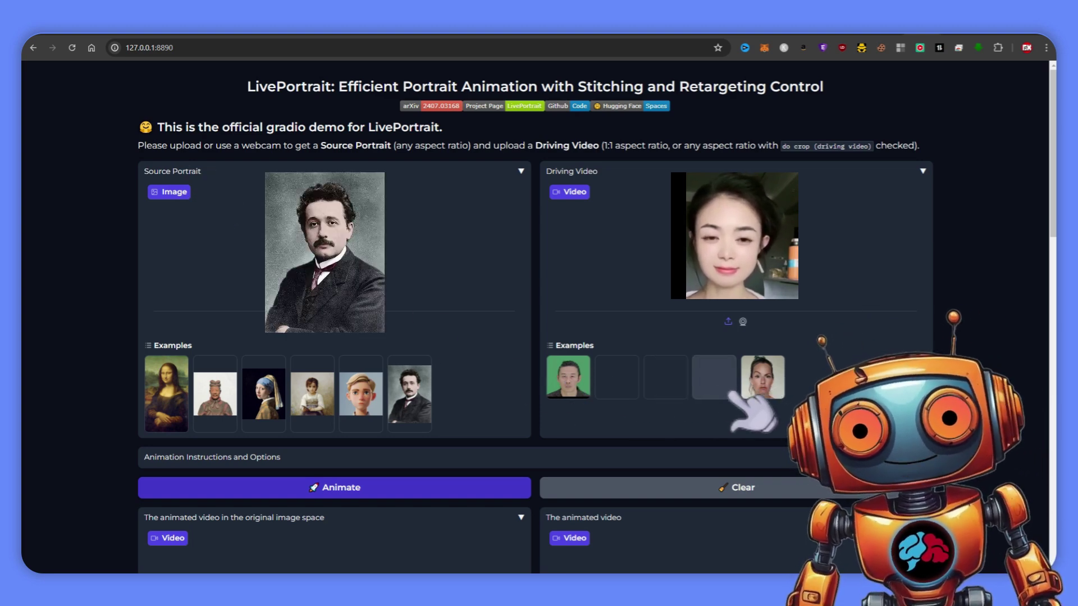
click(723, 384)
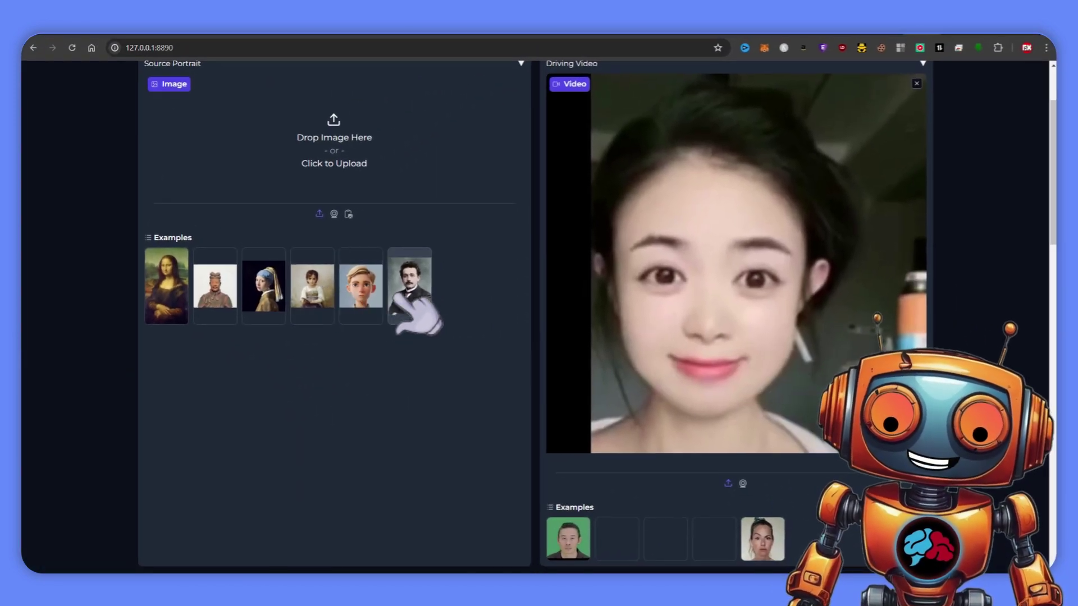
click(736, 247)
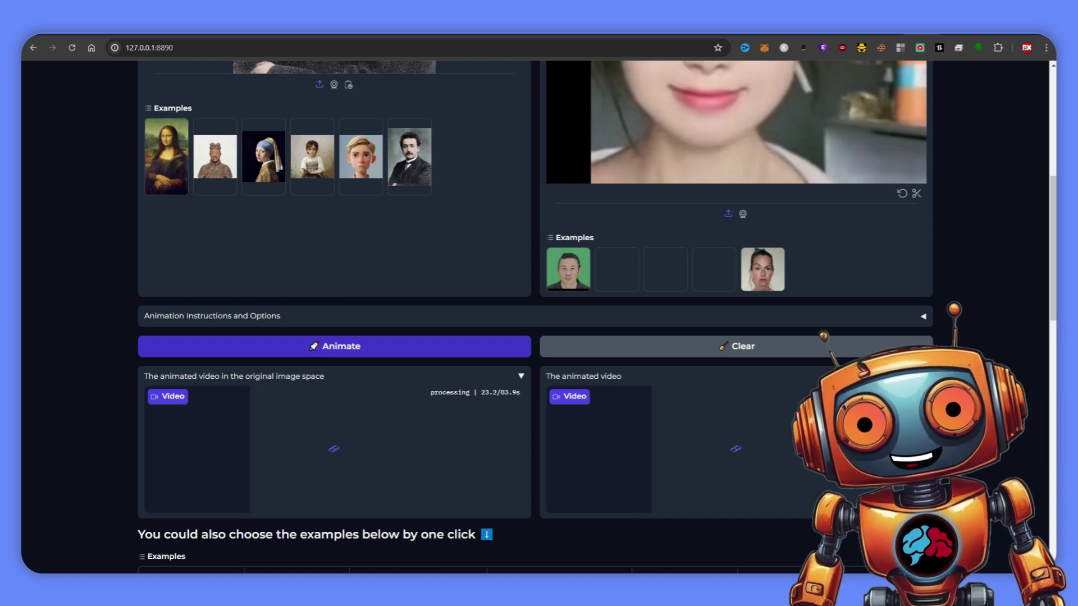
Step: Check the app's log window while the animation generates, then return to the browser results
mouse_move(609, 175)
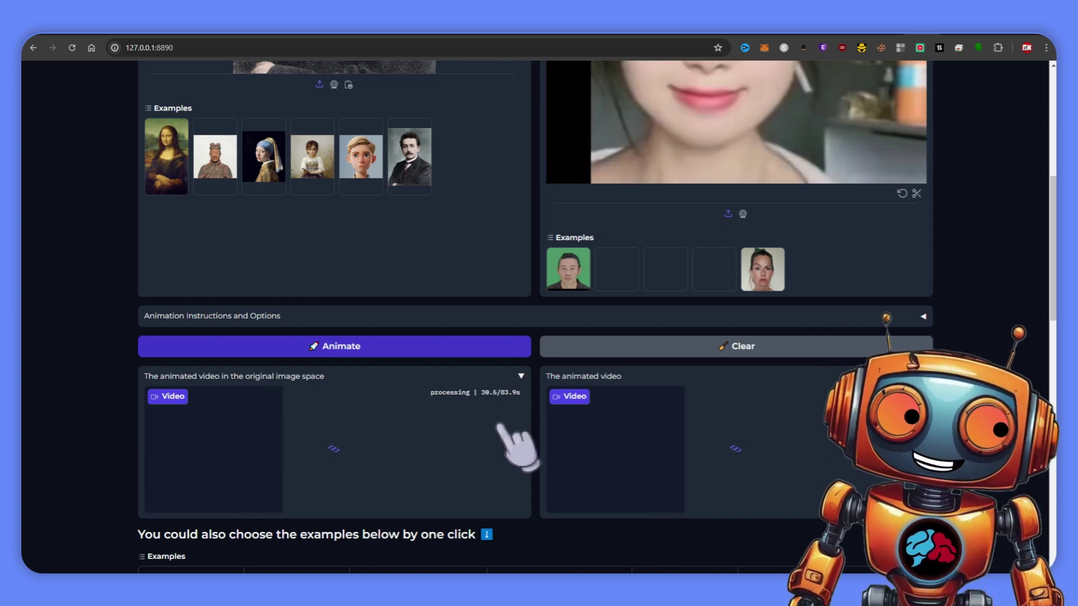
click(720, 542)
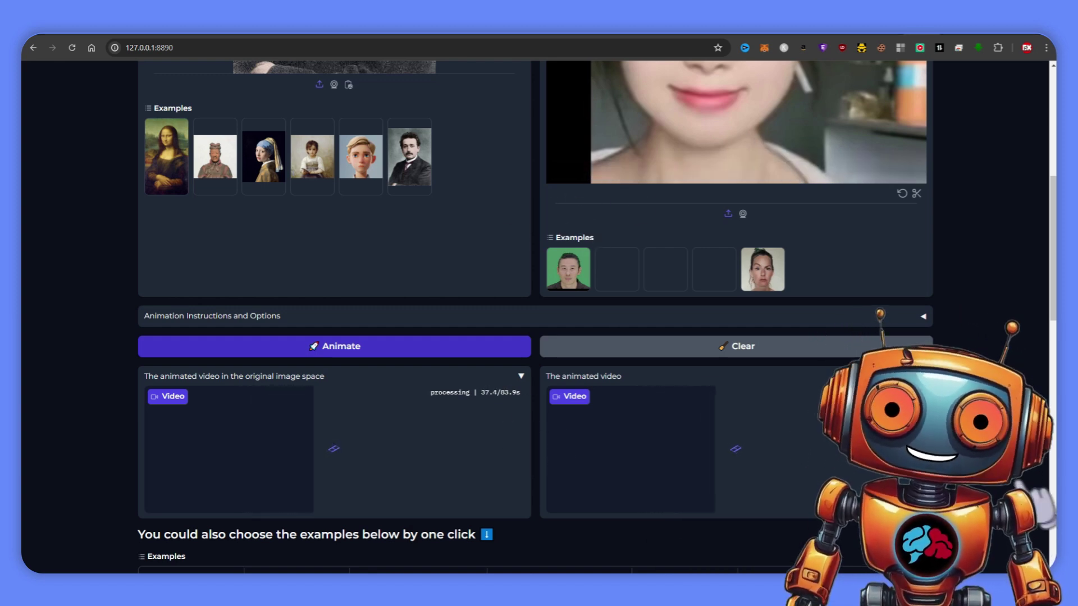
drag(483, 168, 476, 166)
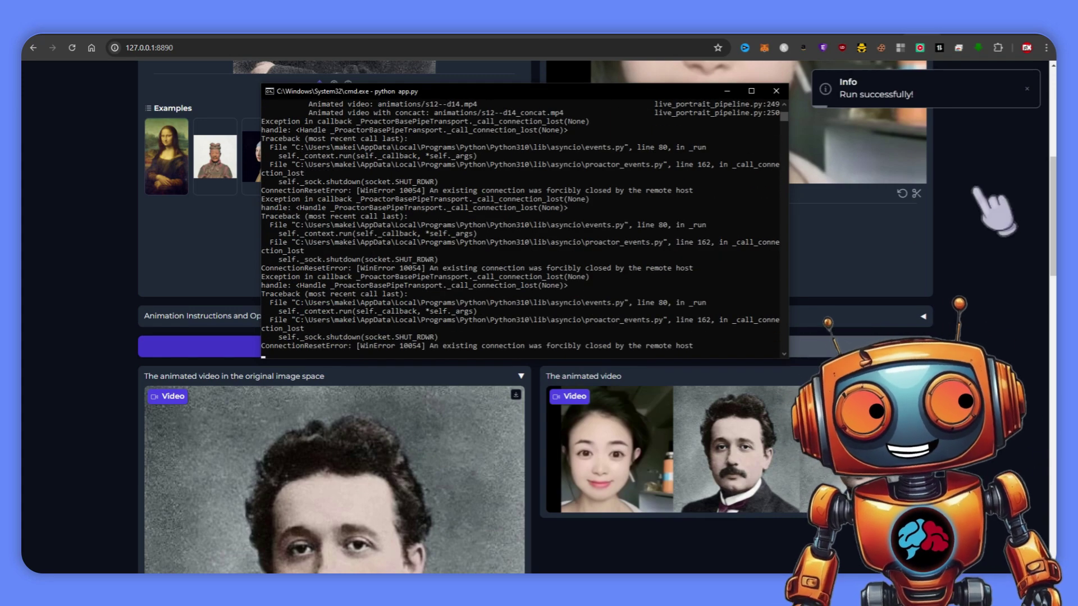
click(1003, 201)
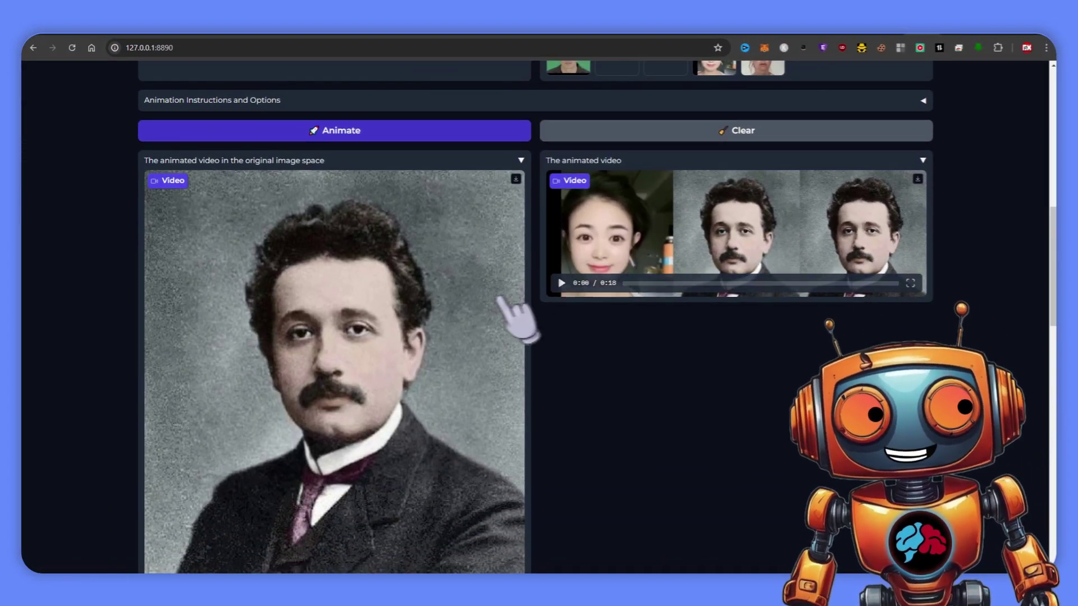
Step: Play the original-image-space Einstein video, then the side-by-side animated video
scroll(489, 320, down, 3)
click(161, 498)
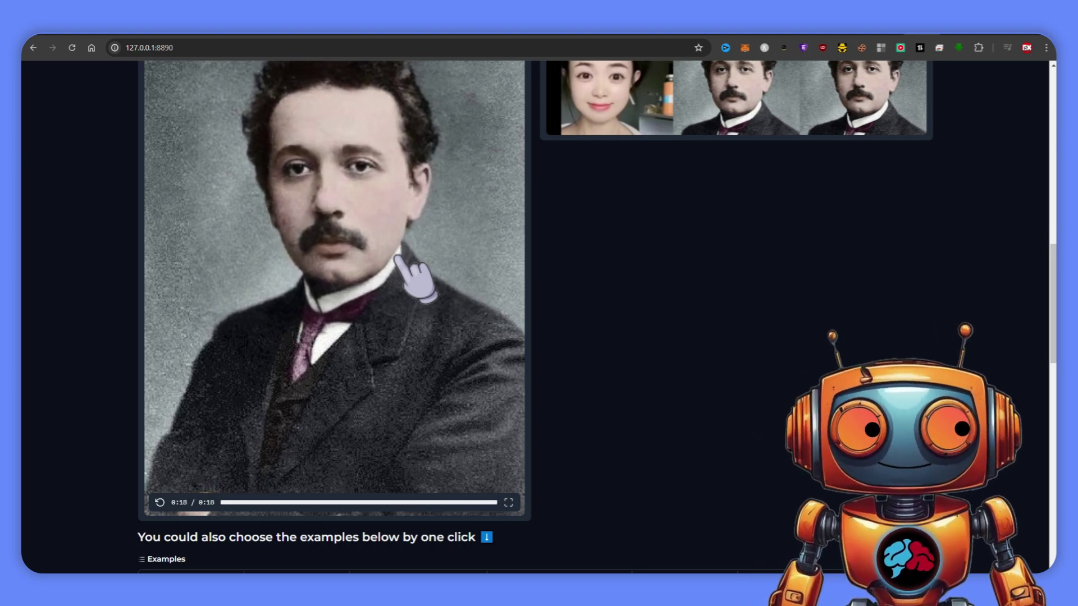
scroll(673, 365, up, 3)
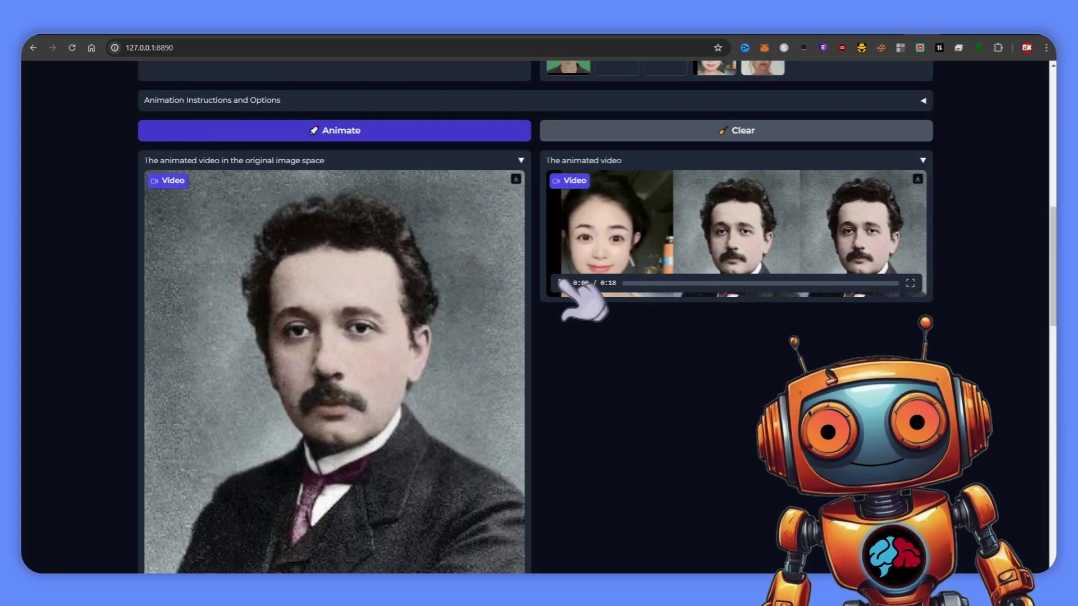
click(560, 282)
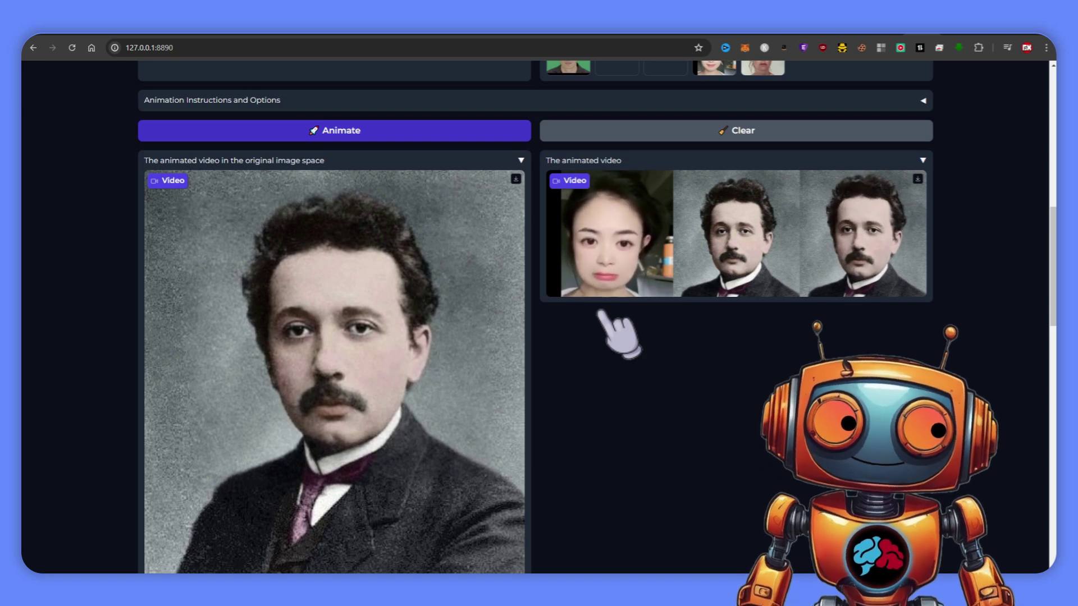
Step: Load the Mona Lisa example in Retargeting and retarget it with eyes-open ratio 0.8
scroll(600, 314, down, 2)
scroll(584, 324, up, 2)
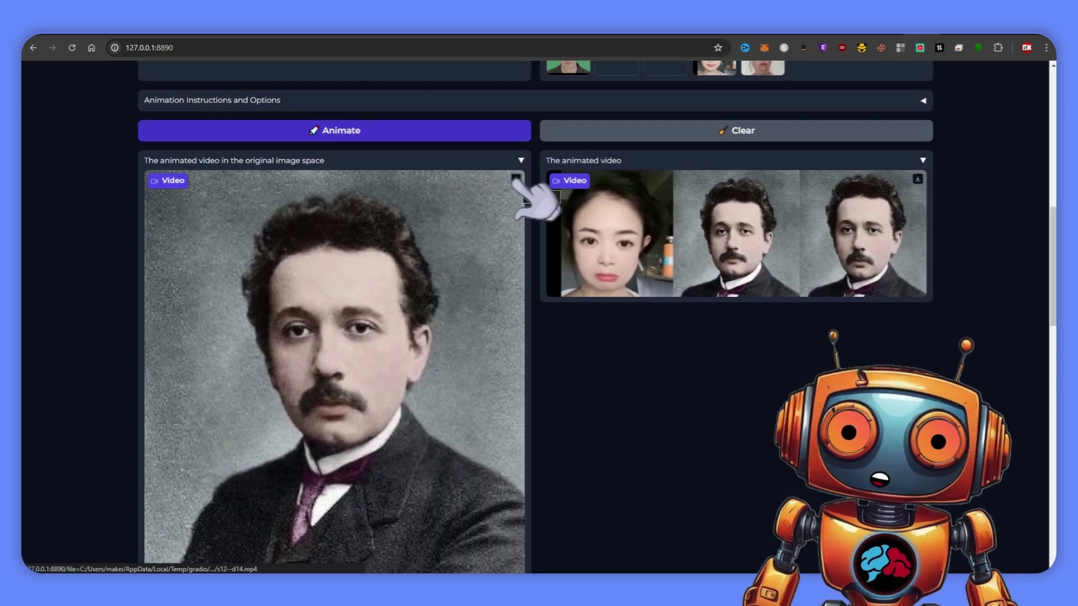
scroll(621, 361, down, 8)
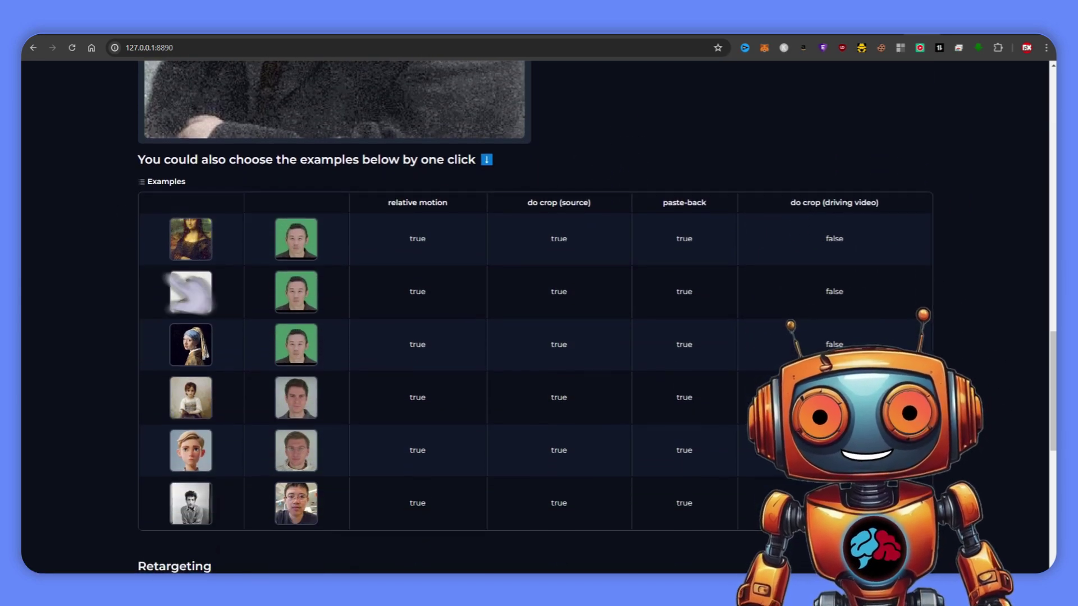
scroll(393, 270, down, 1)
scroll(342, 234, down, 3)
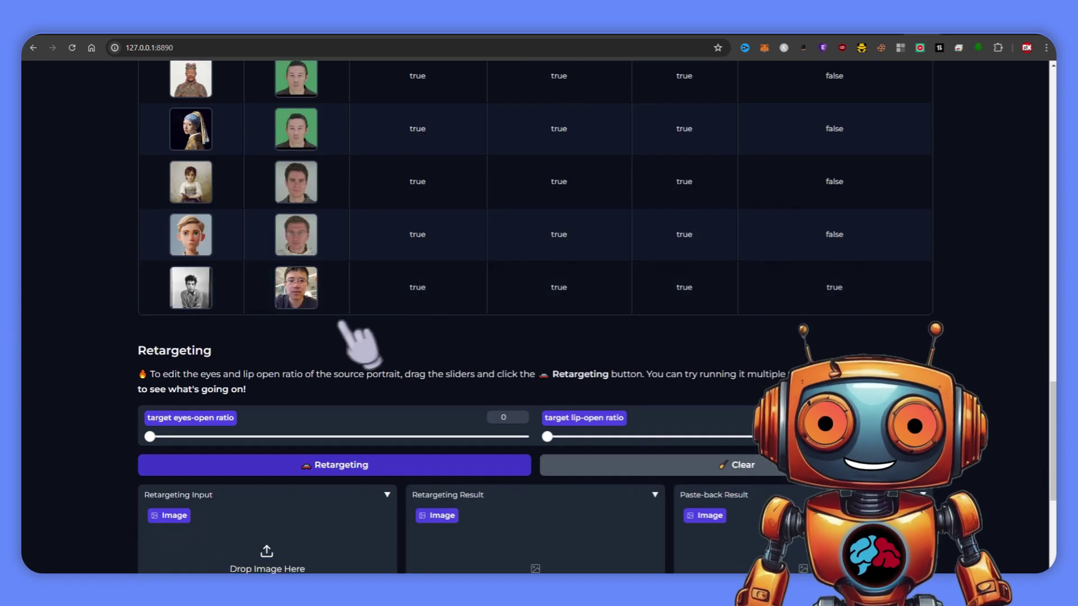
scroll(332, 336, down, 2)
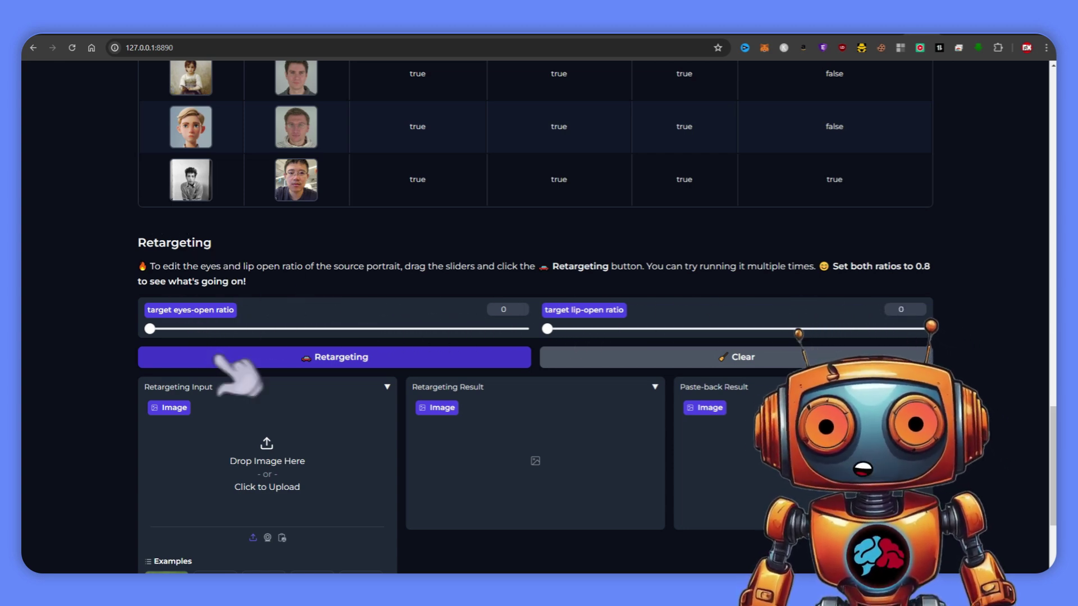
scroll(303, 326, down, 3)
scroll(314, 292, down, 1)
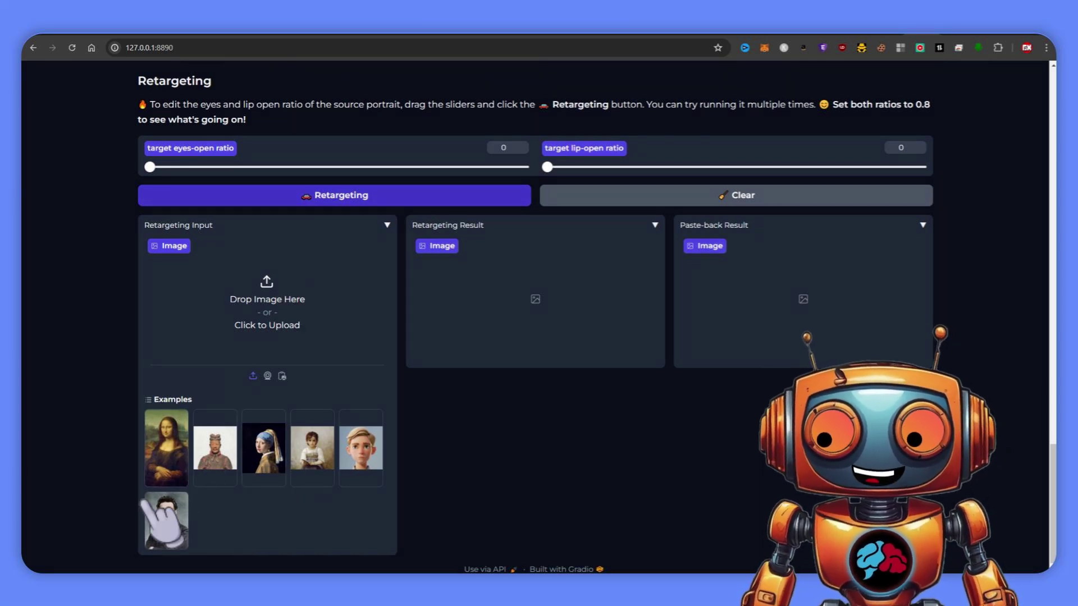
click(169, 456)
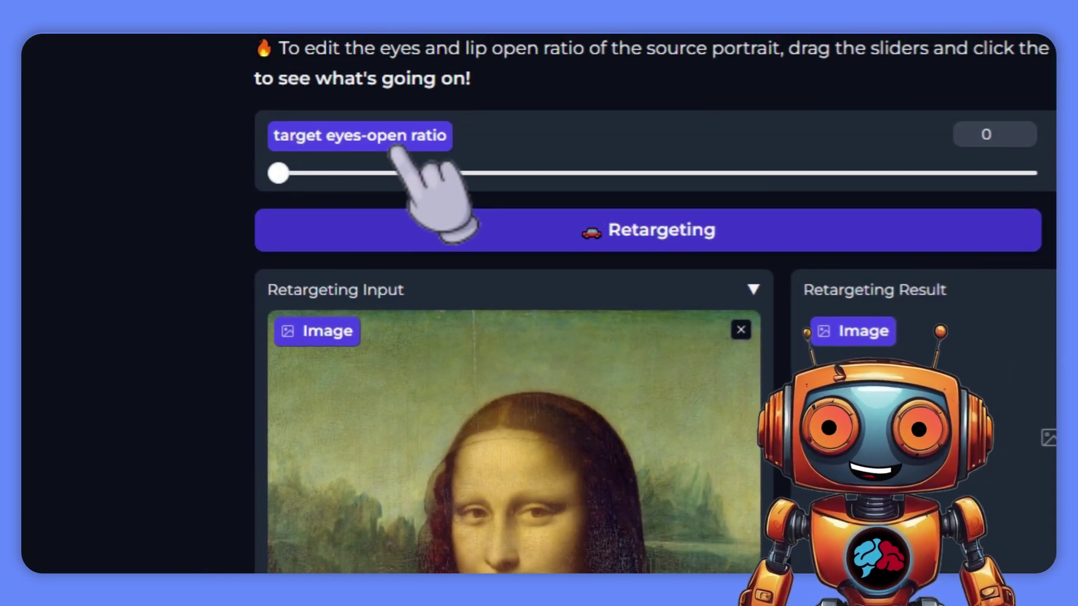
drag(276, 171, 1067, 218)
click(652, 226)
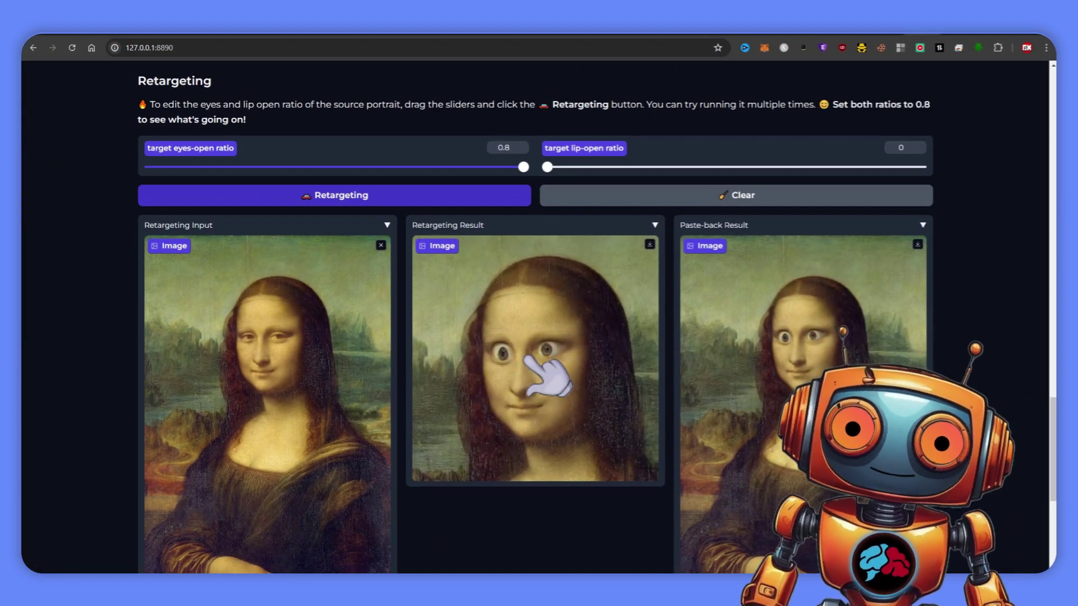
Step: Try eyes-open 0 and lip-open 0.8, then retarget with both ratios at 0.8
drag(523, 166, 147, 166)
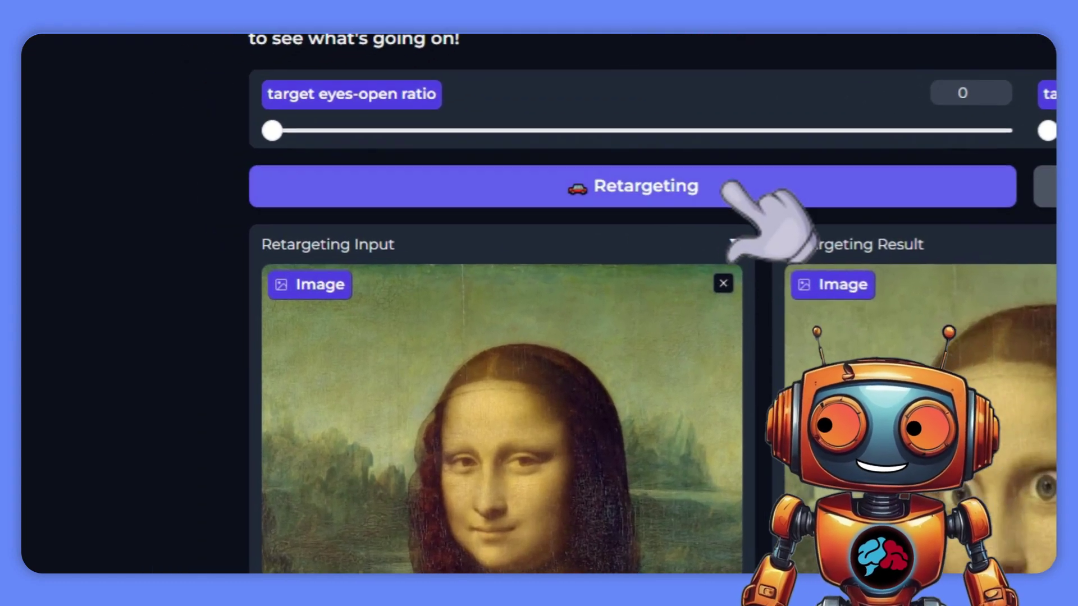
click(730, 191)
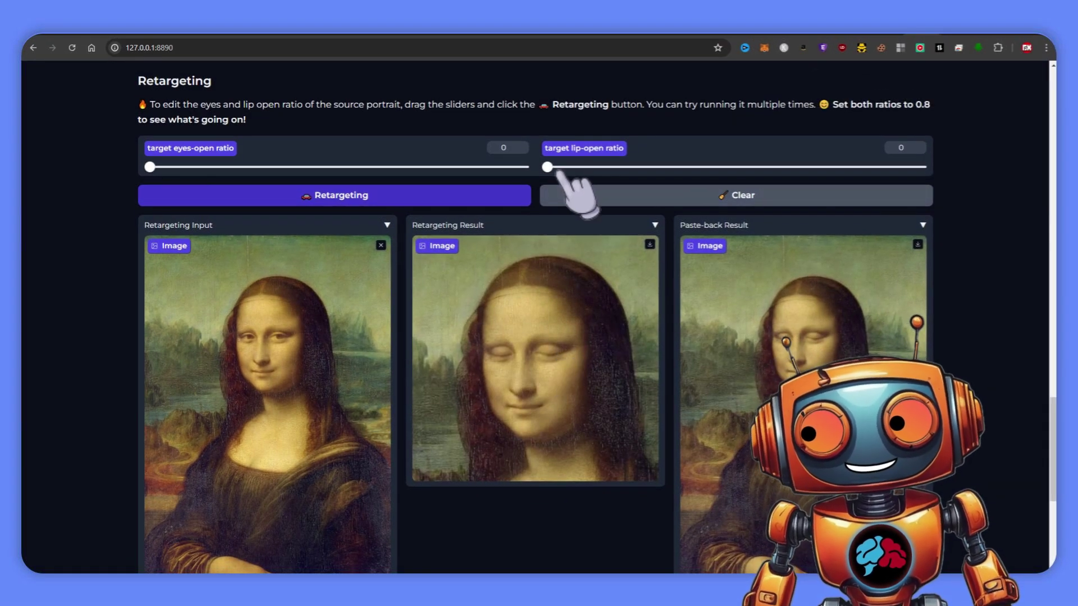
drag(547, 167, 948, 171)
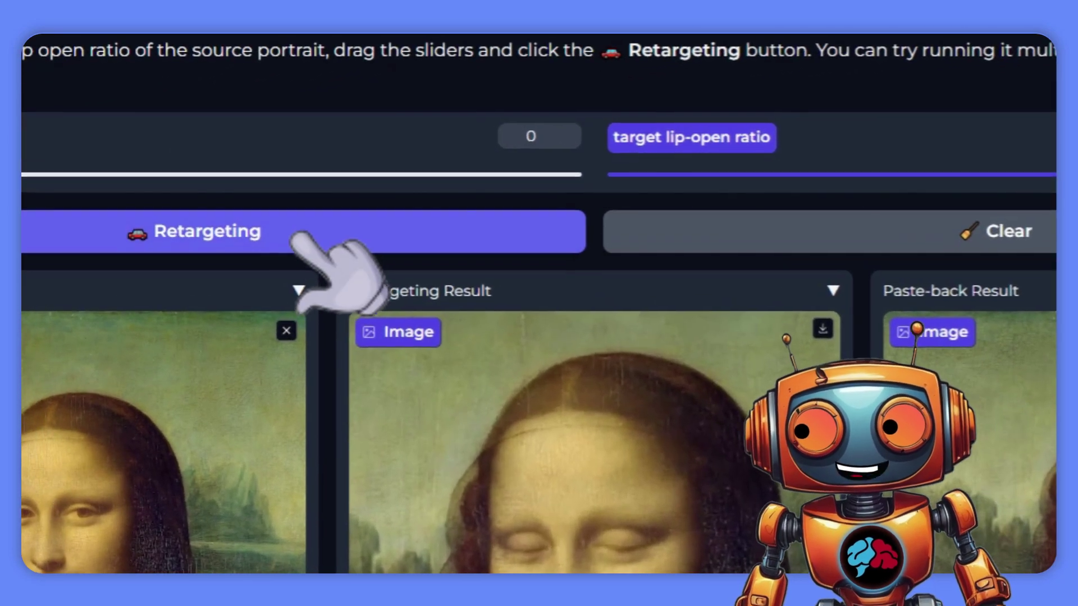
click(392, 194)
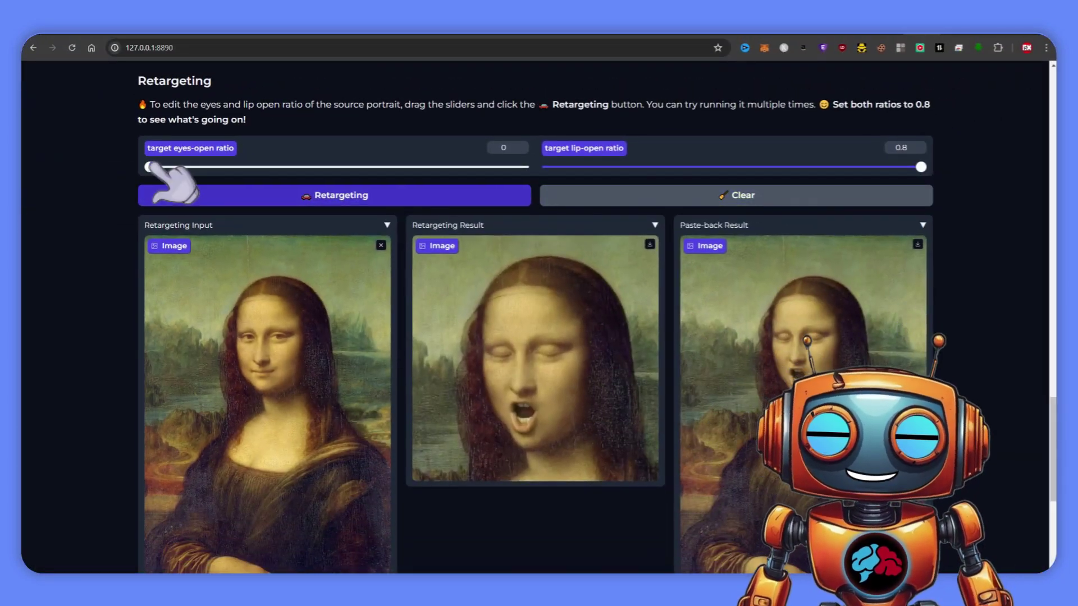
drag(149, 167, 525, 167)
click(396, 201)
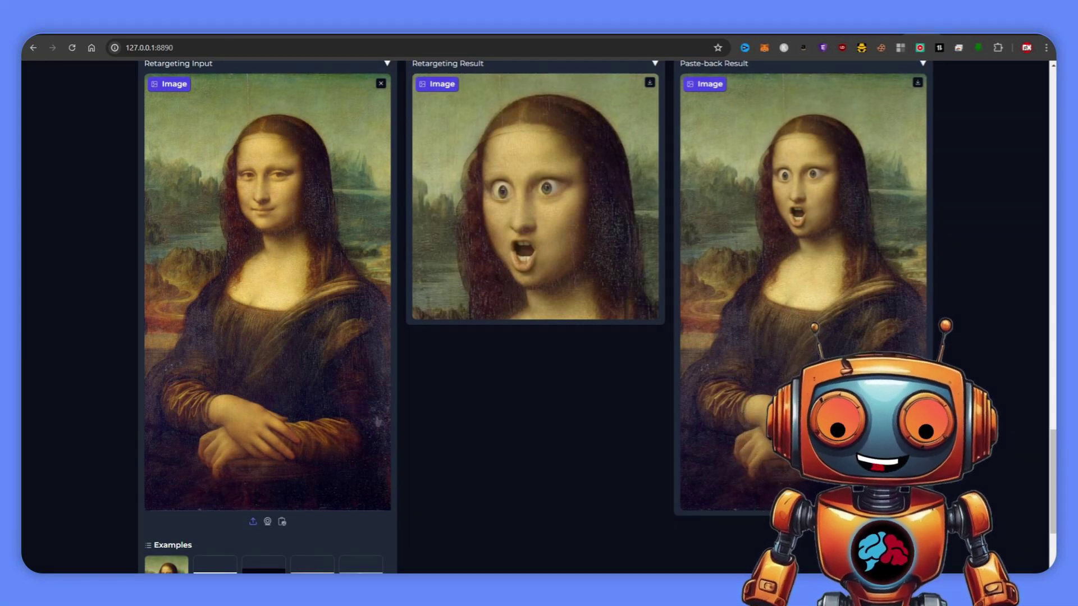
scroll(539, 315, up, 3)
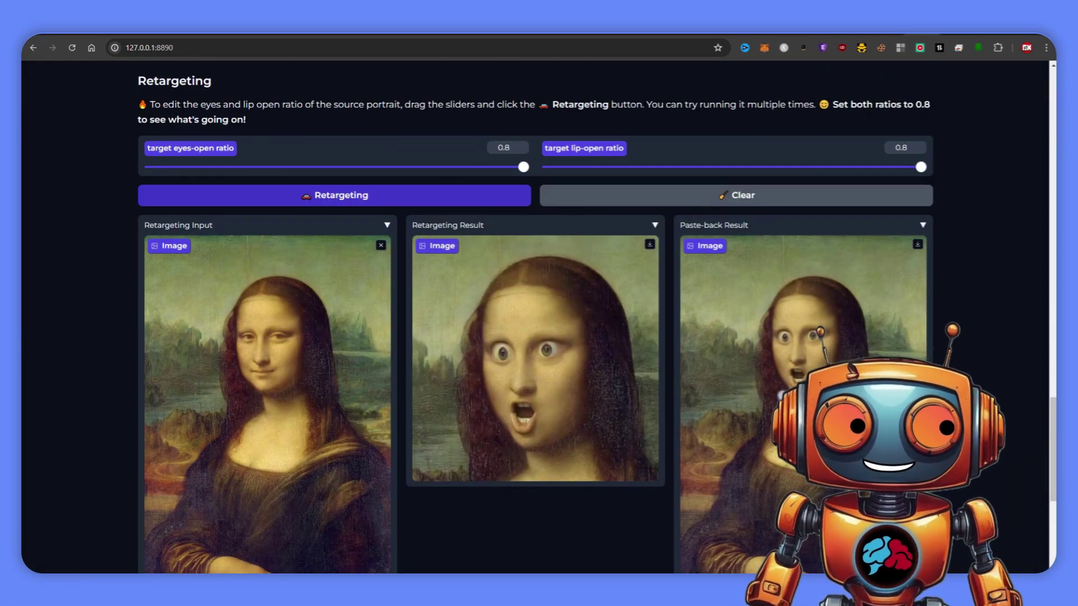
scroll(288, 349, down, 6)
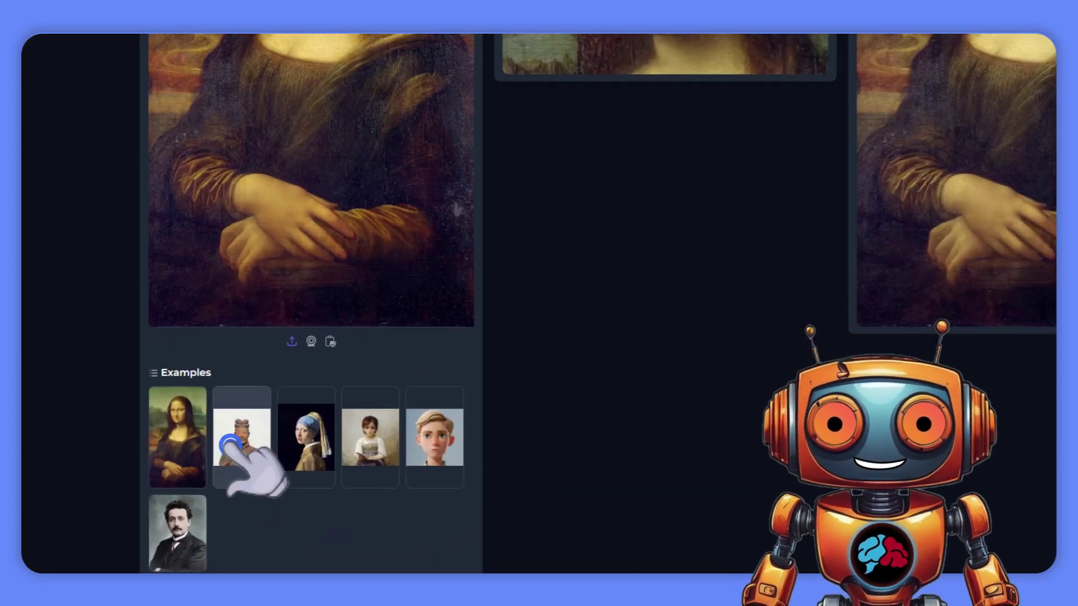
Step: Retarget the terracotta warrior example image
click(203, 449)
scroll(472, 376, up, 10)
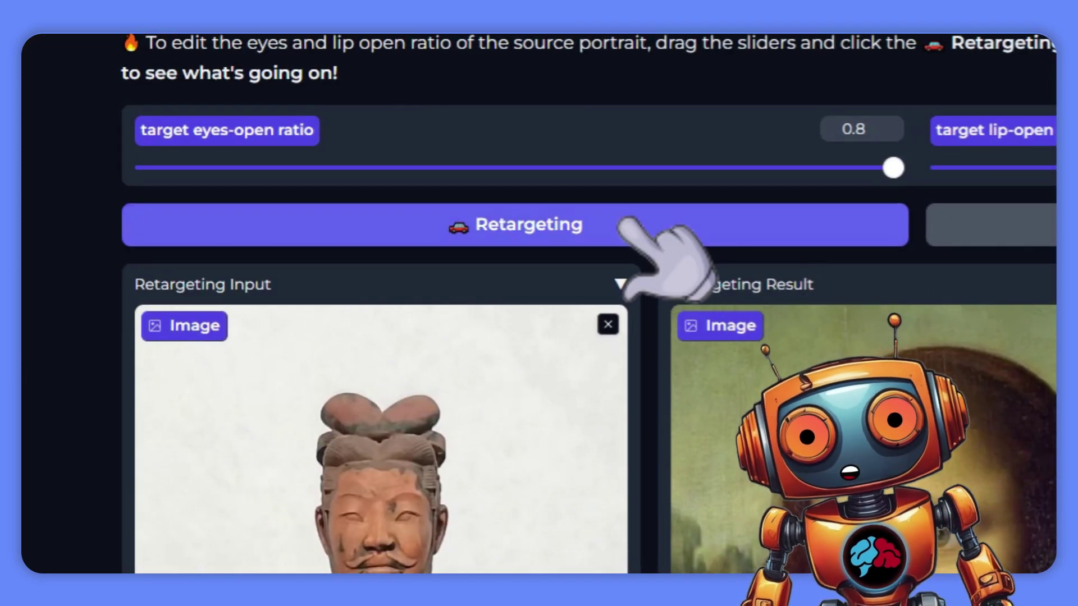
click(624, 223)
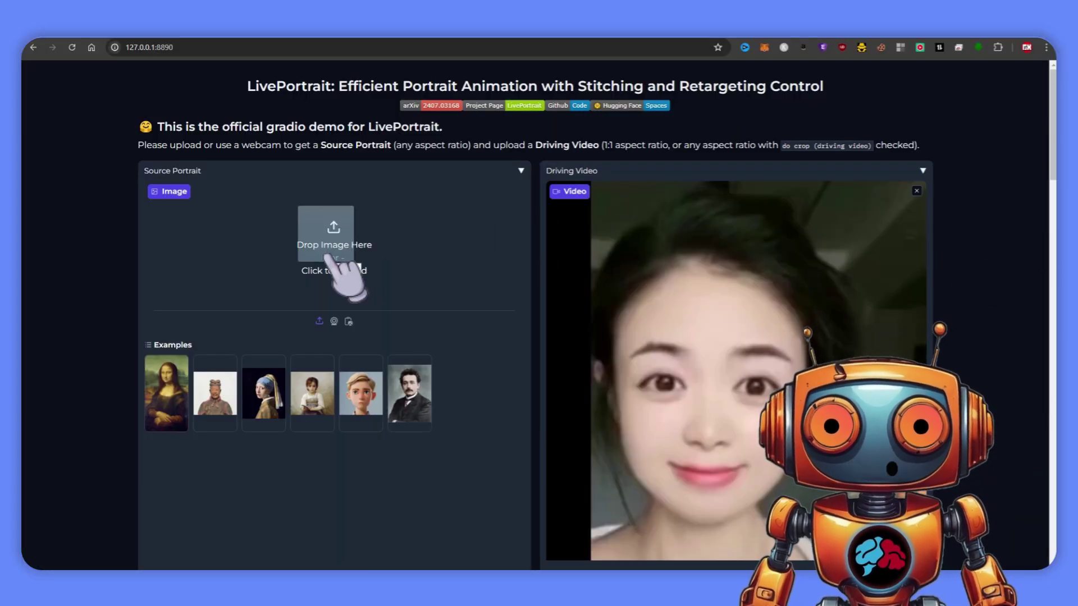
Step: Try animating a dog photo as source portrait, then retarget a dog image, which errors
click(335, 259)
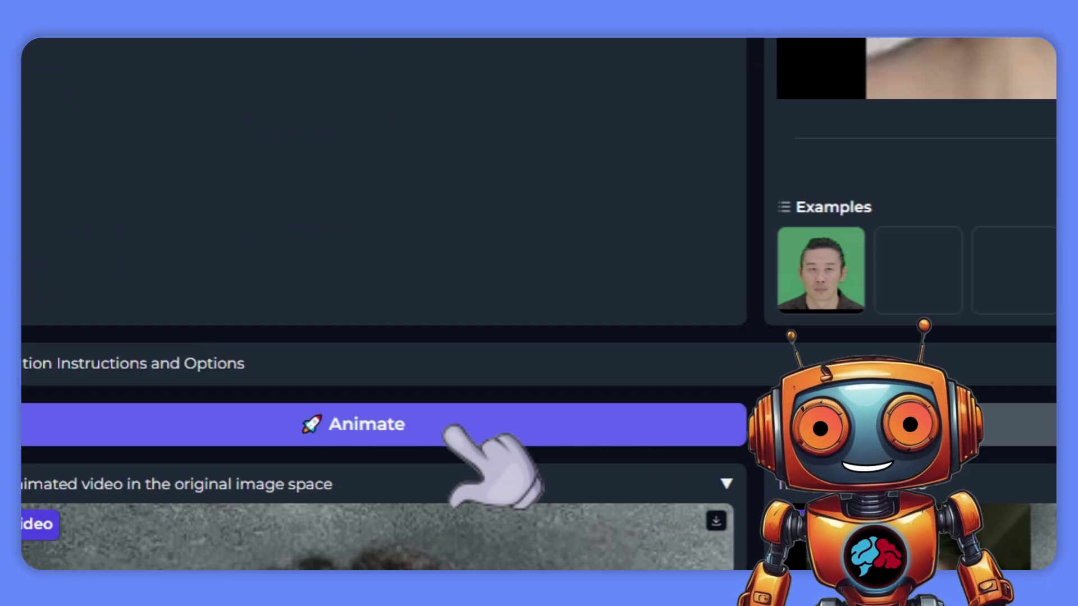
click(518, 433)
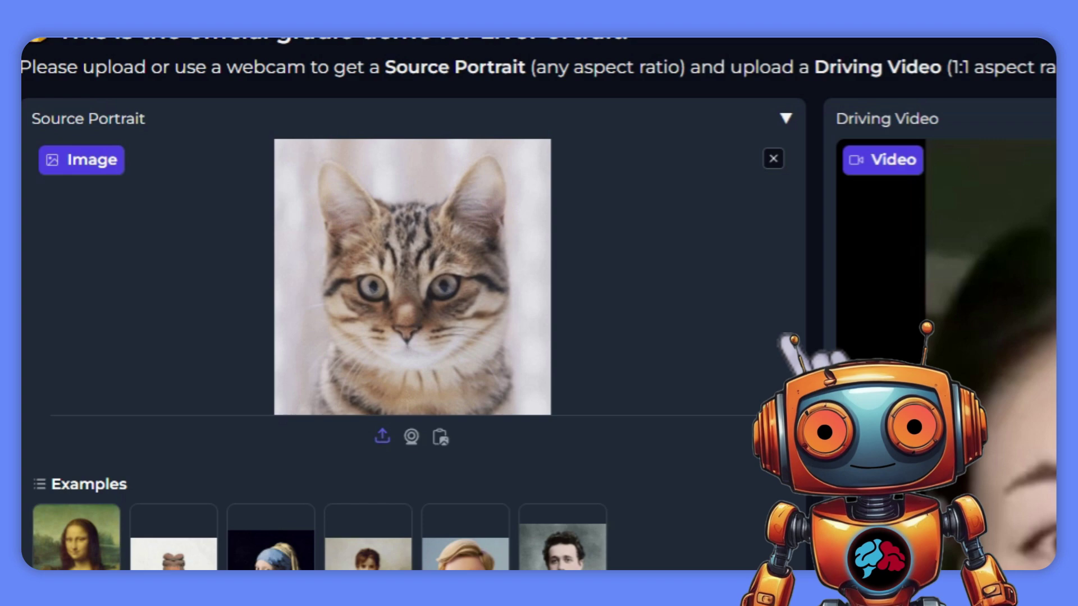
scroll(783, 340, down, 10)
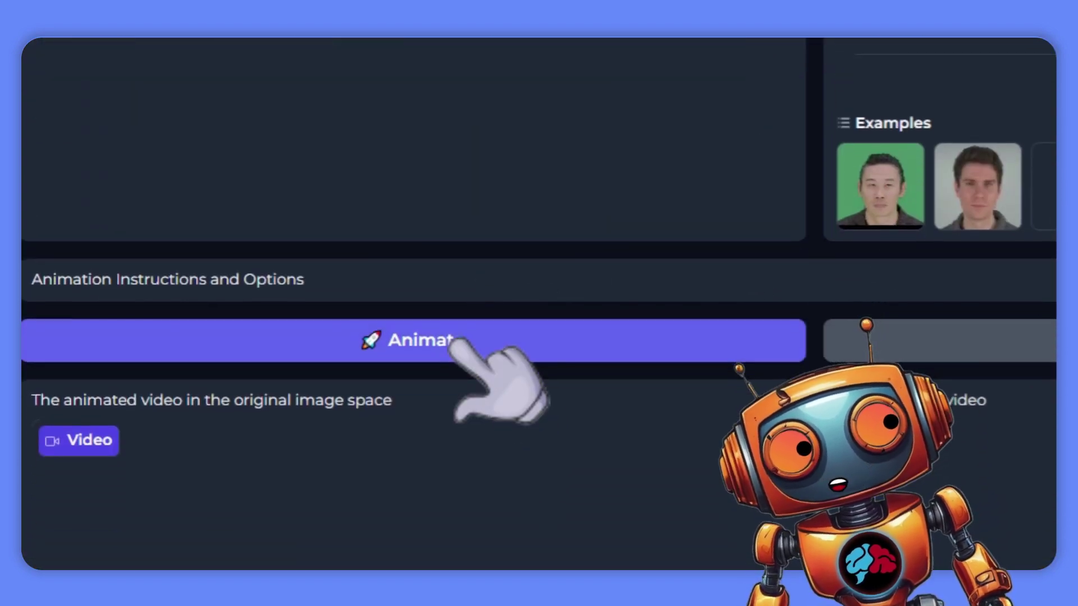
click(457, 337)
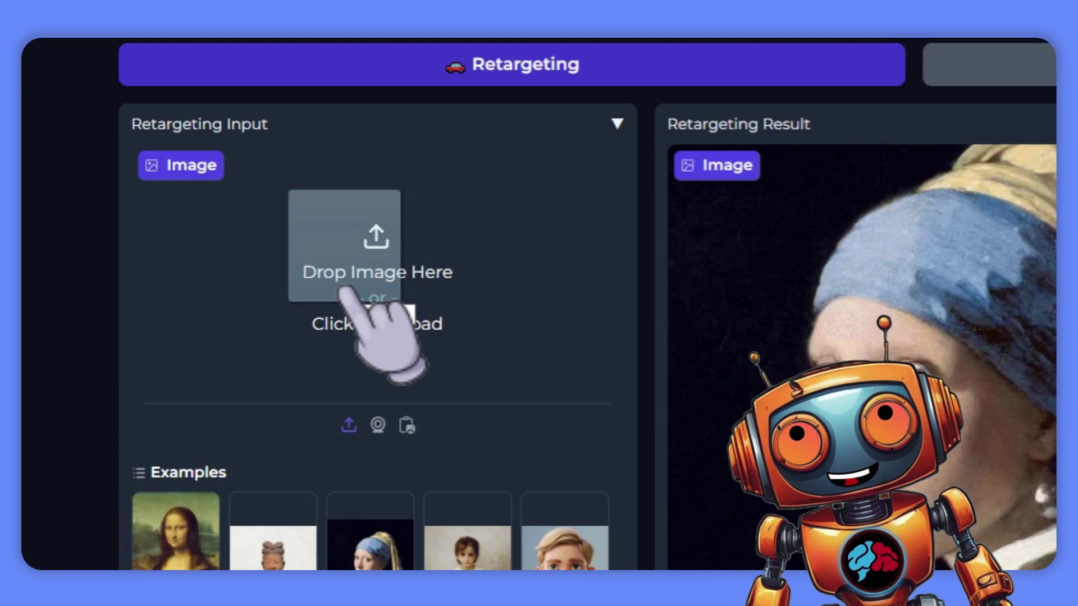
drag(98, 387, 106, 393)
click(564, 62)
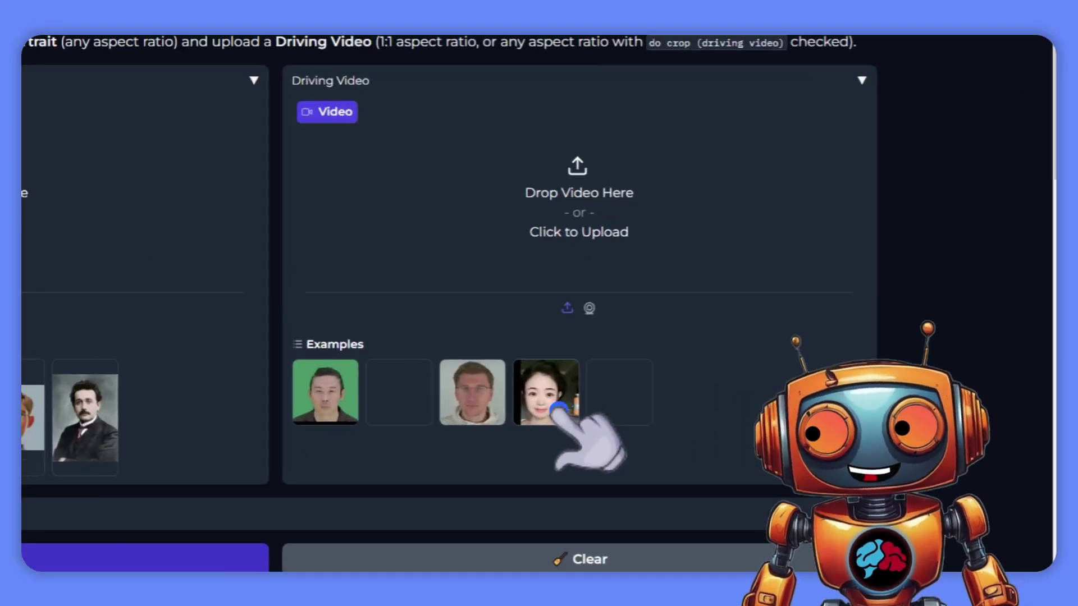
Step: Animate the dropped horned creature image using the young woman's example driving video
click(717, 379)
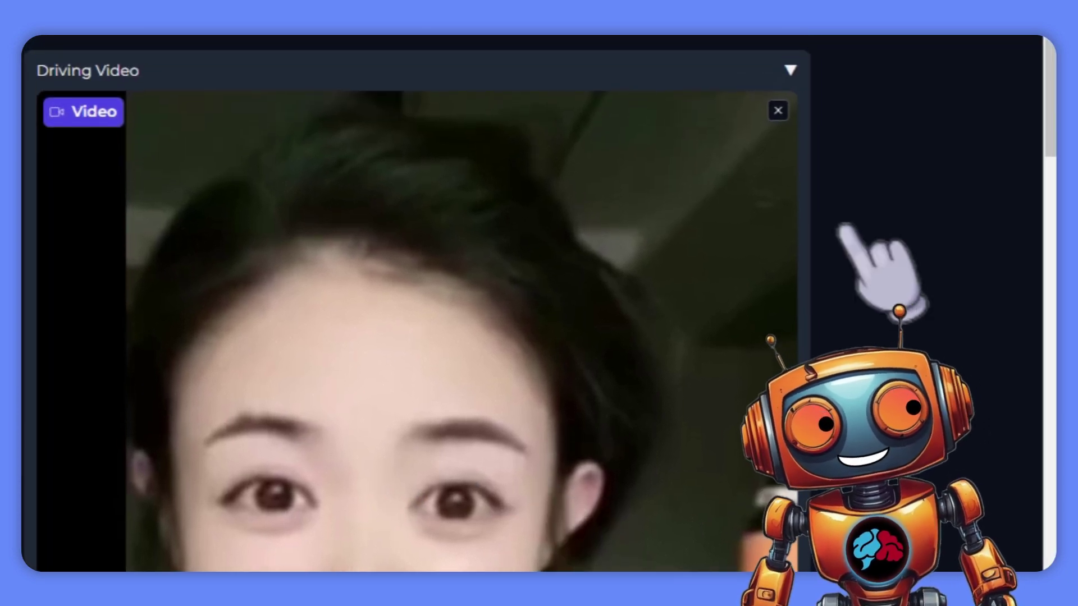
drag(881, 264, 373, 265)
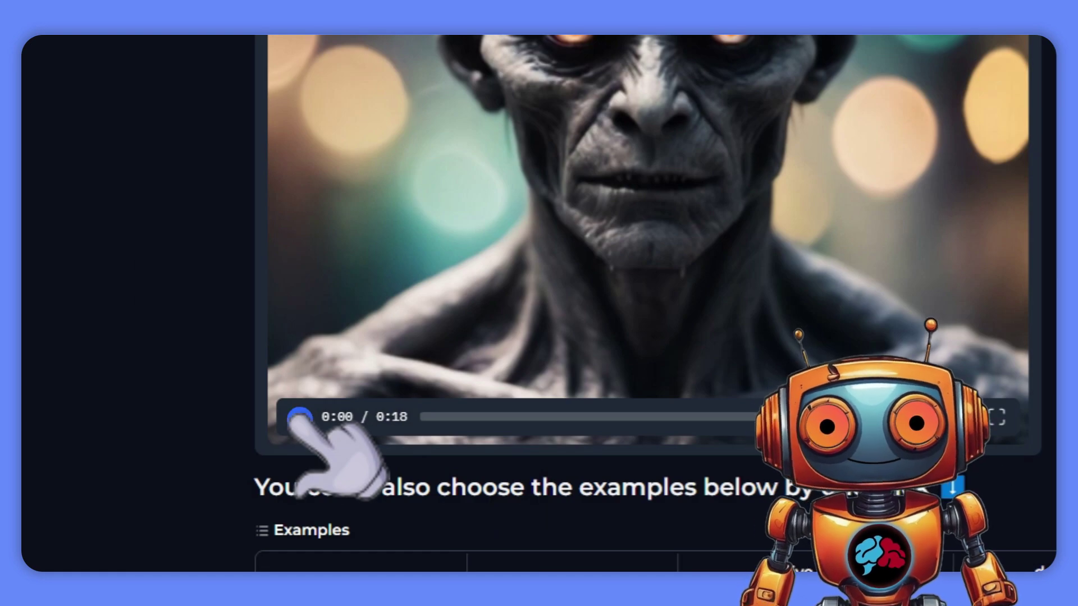
click(166, 494)
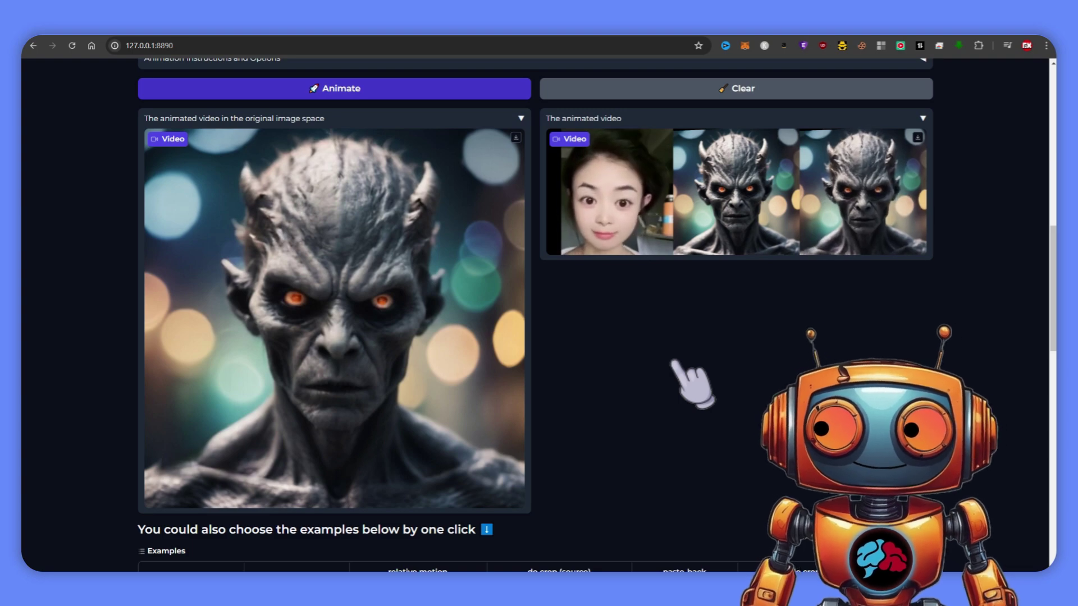
Step: Drop the creature image into Retargeting Input and retarget with eyes-open ratio 0.8
scroll(669, 362, down, 14)
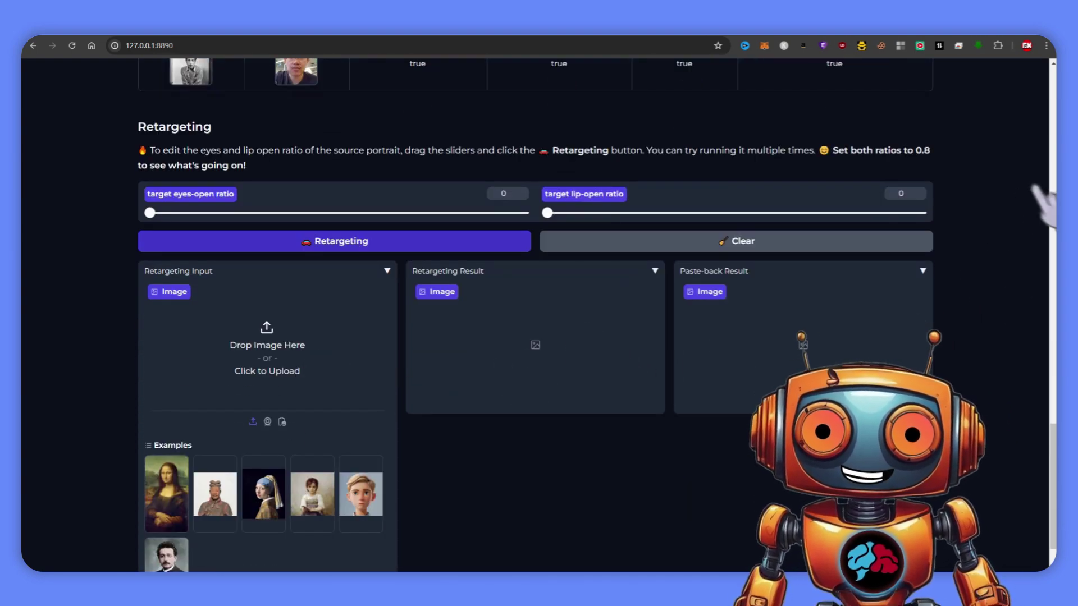
drag(1035, 190, 275, 339)
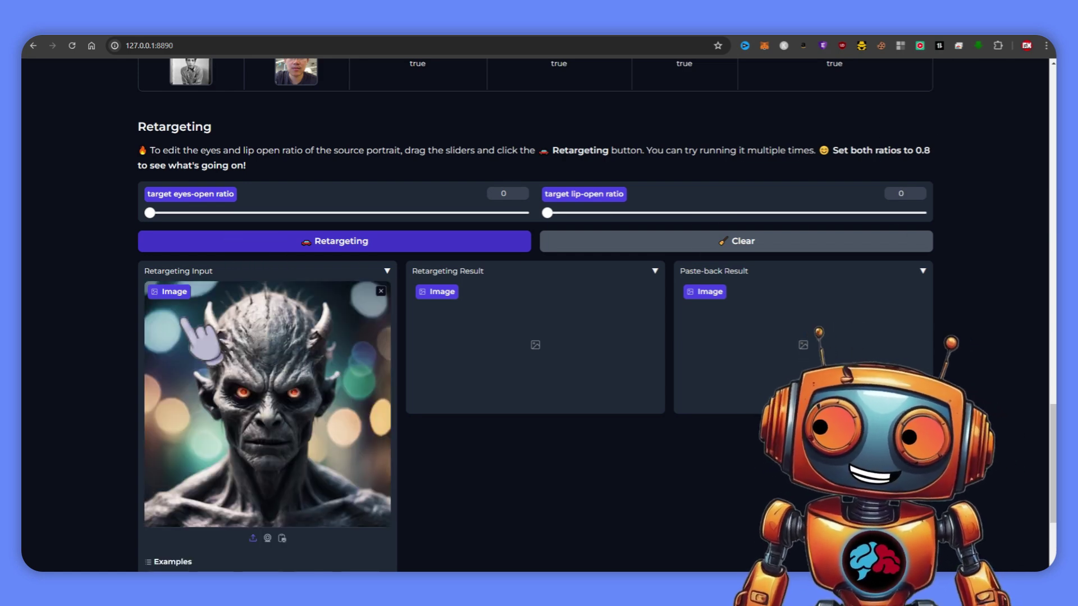
drag(149, 213, 529, 212)
click(441, 244)
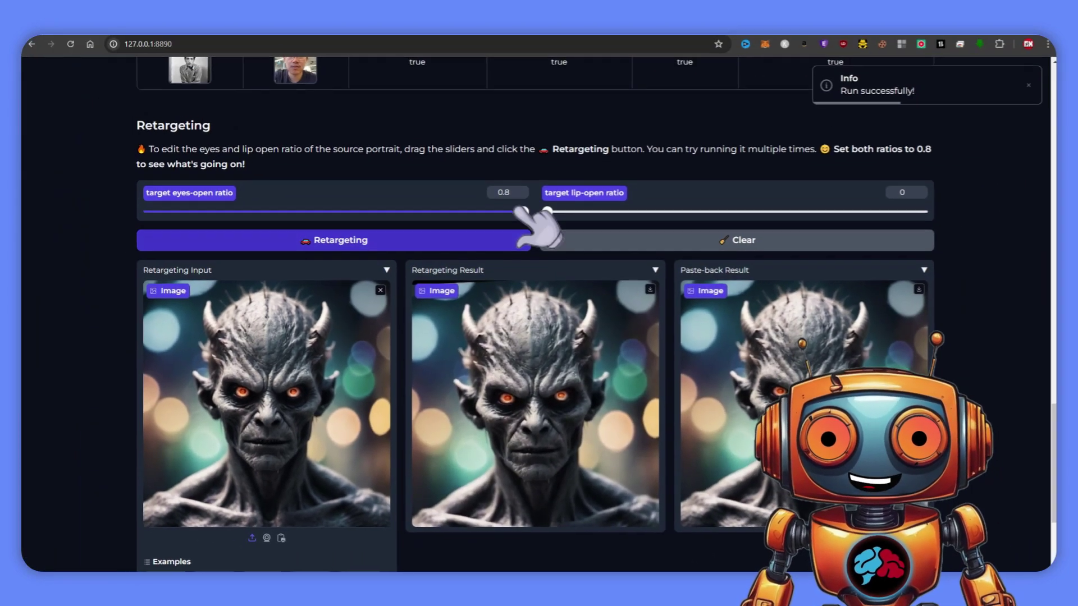
Step: Reset eyes-open to 0 and retarget the creature with lip-open ratio 0.8
drag(522, 212, 144, 213)
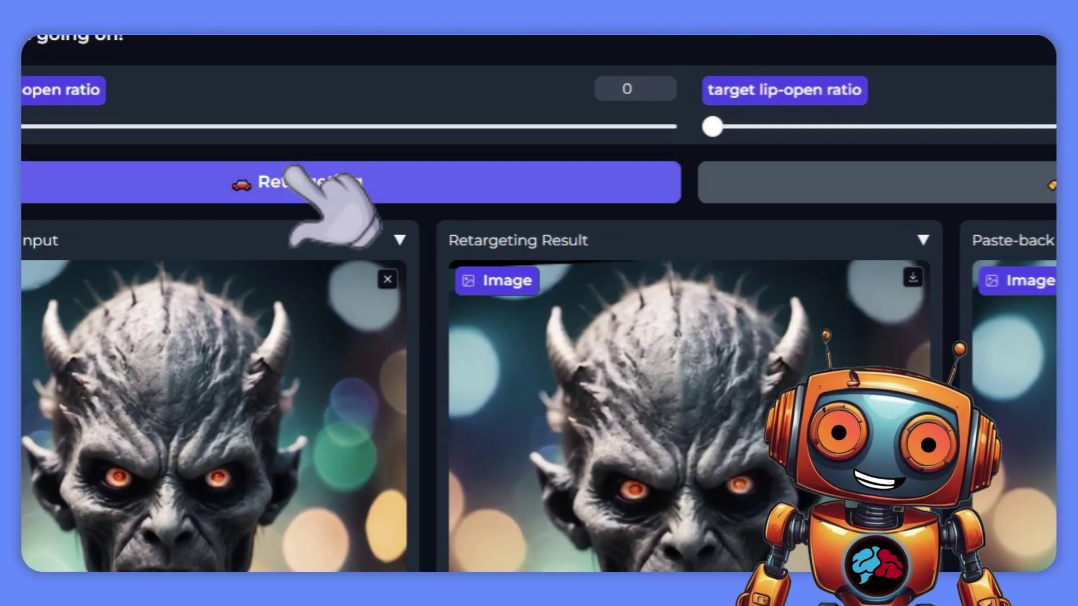
click(333, 232)
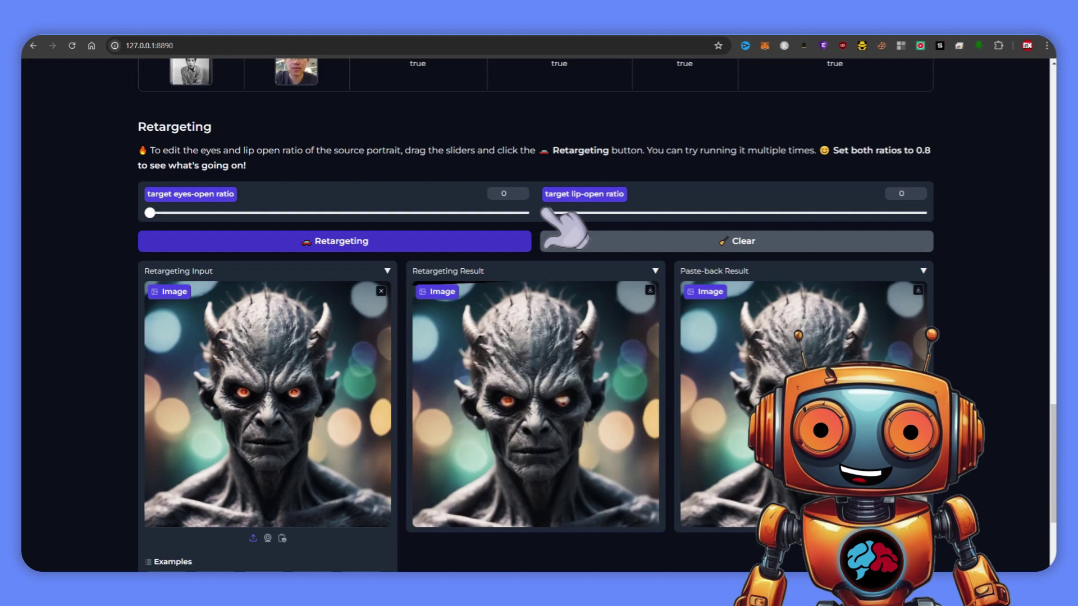
drag(543, 91, 1077, 93)
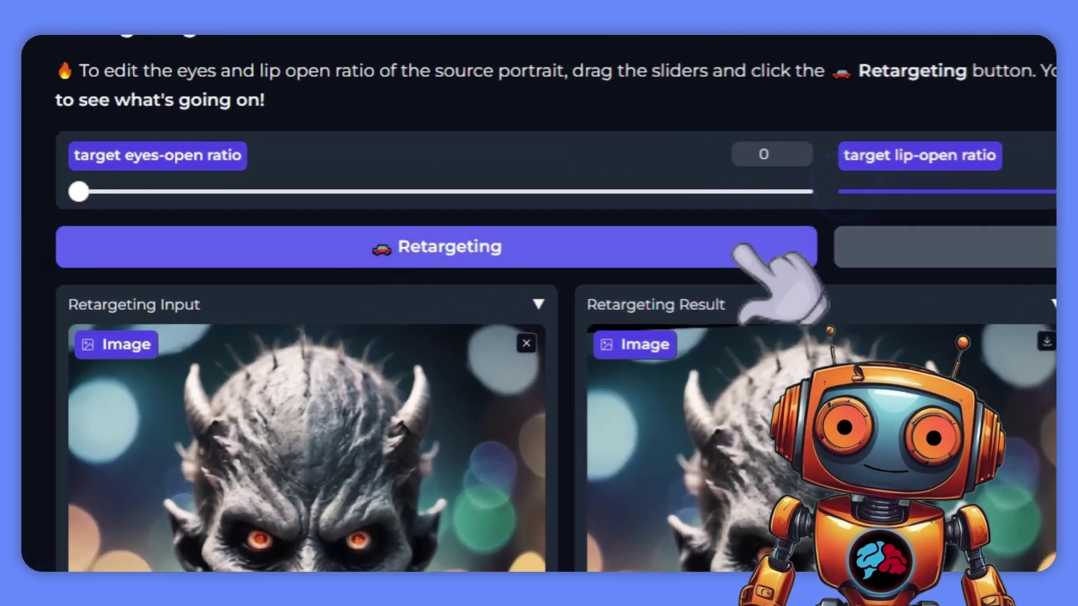
click(753, 250)
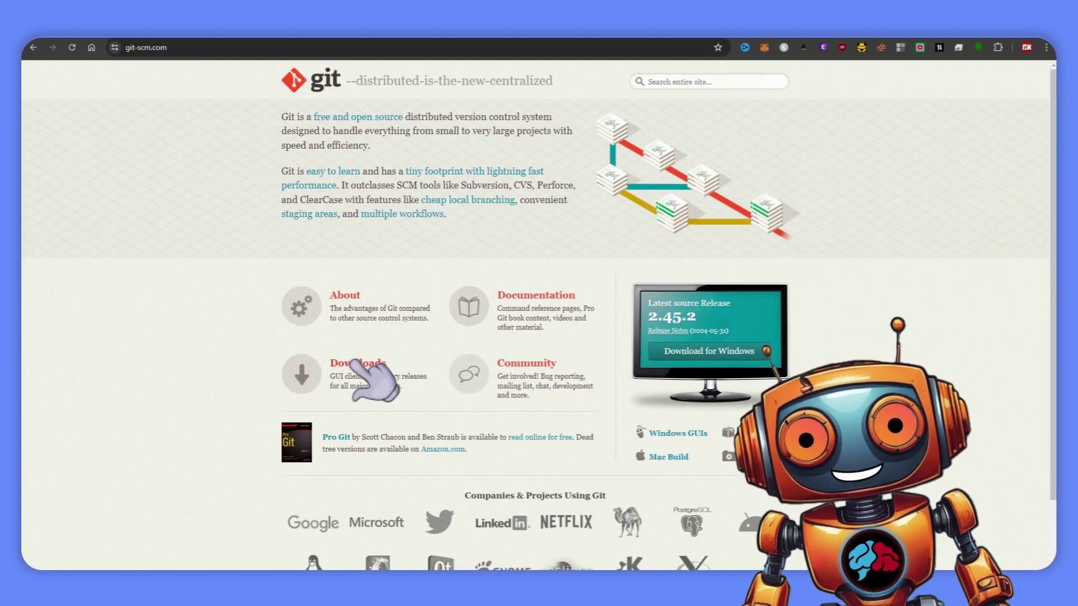
Step: Download and save the 64-bit Git for Windows Setup from git-scm.com's Downloads page
click(359, 363)
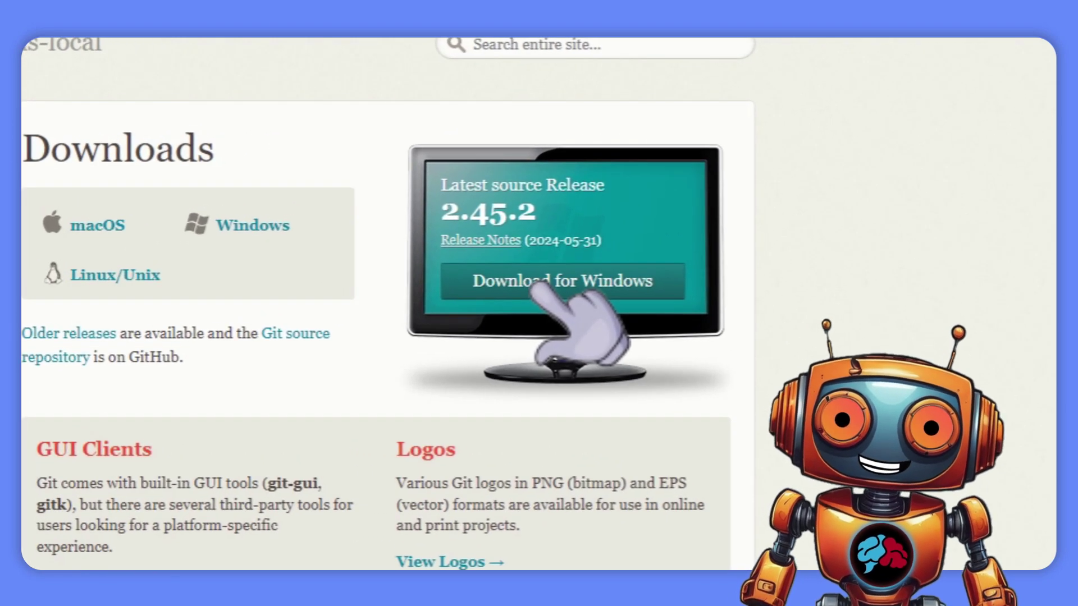
click(540, 286)
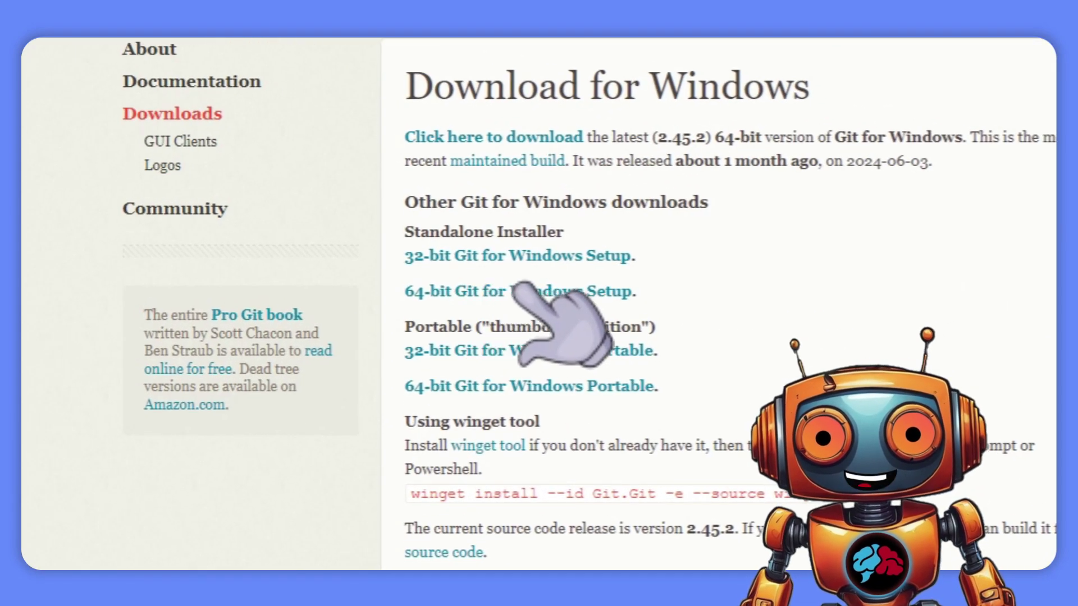
click(558, 289)
click(1018, 554)
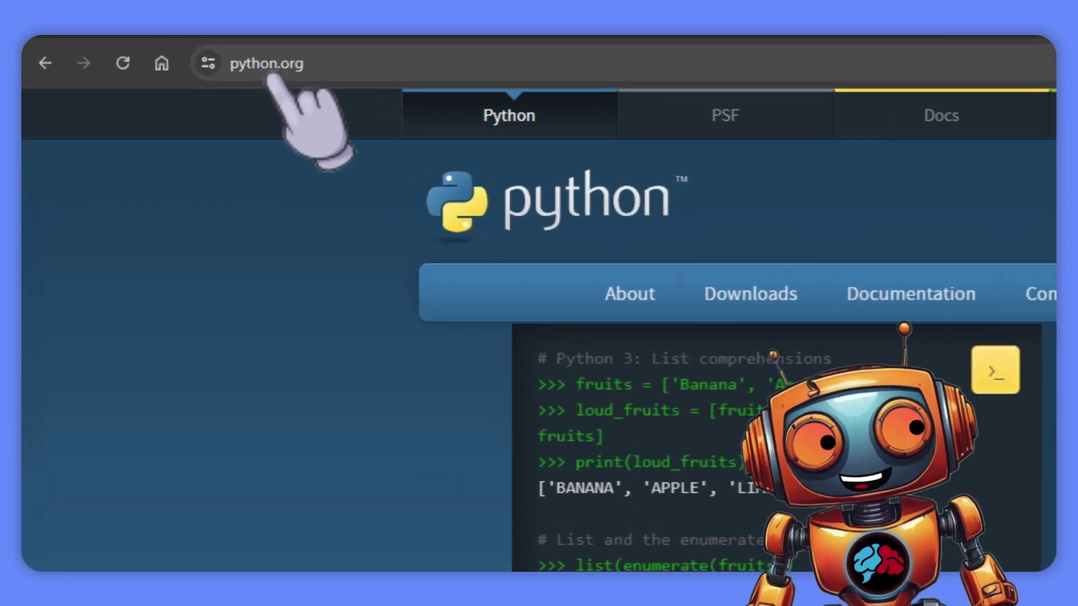
Step: Open python.org's Python Releases for Windows page and scroll through the release list
mouse_move(751, 294)
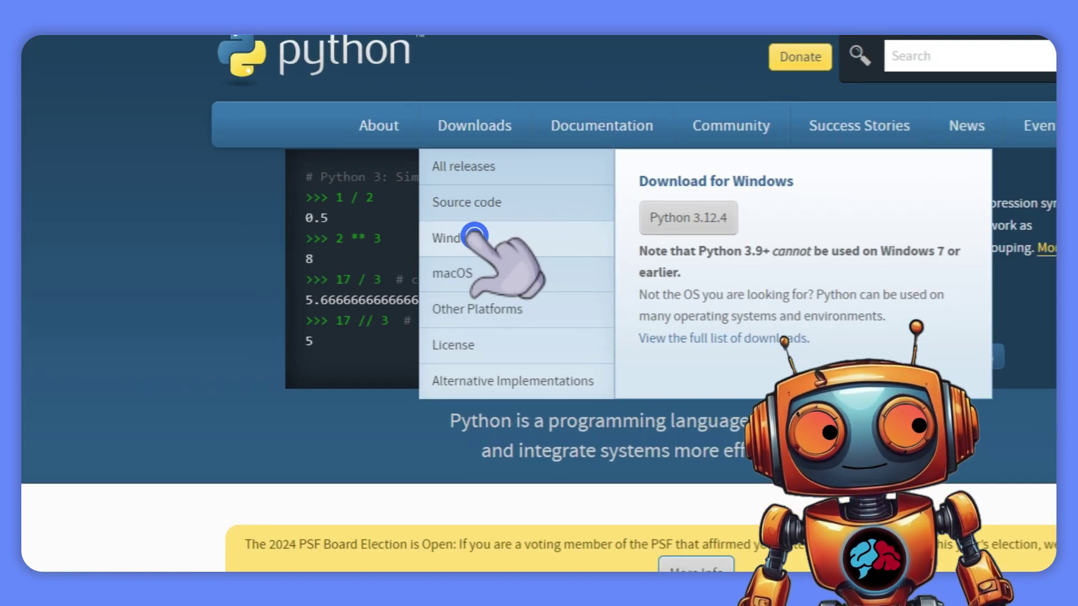
click(384, 234)
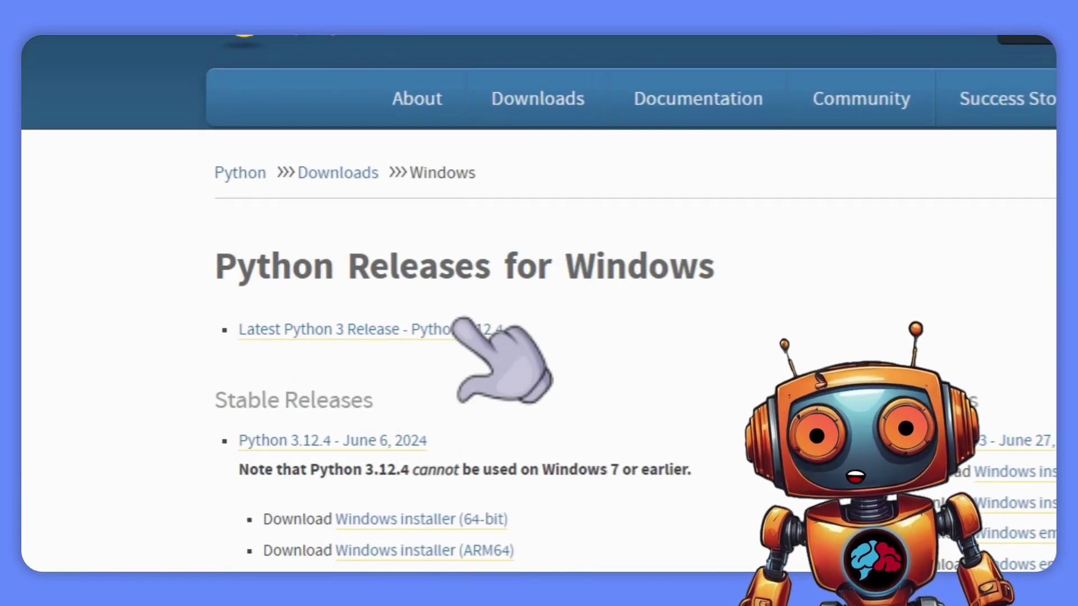
scroll(570, 325, down, 5)
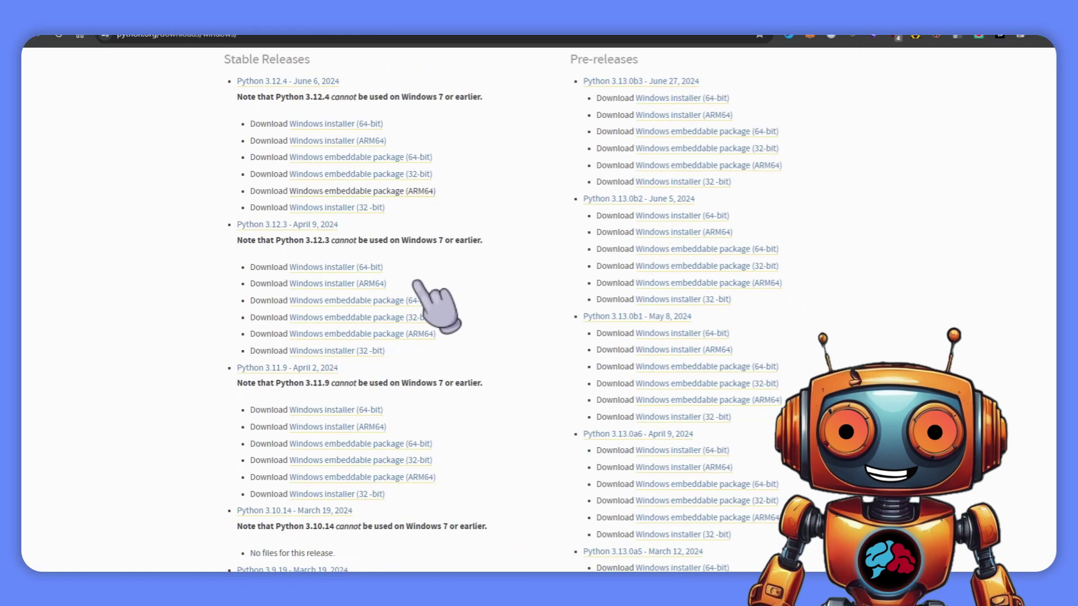
scroll(418, 282, down, 5)
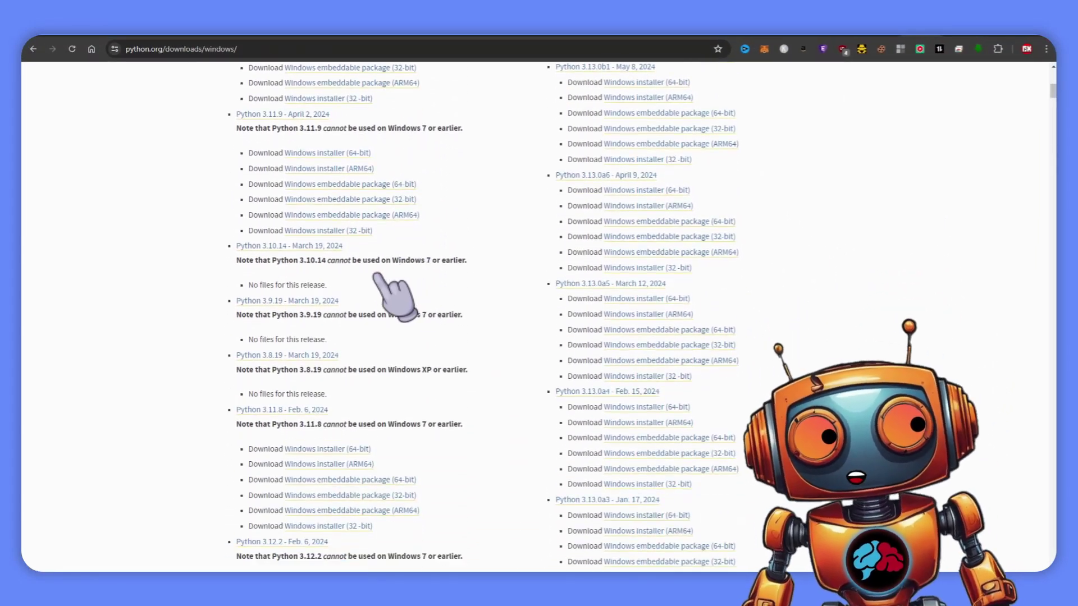
scroll(375, 275, up, 1)
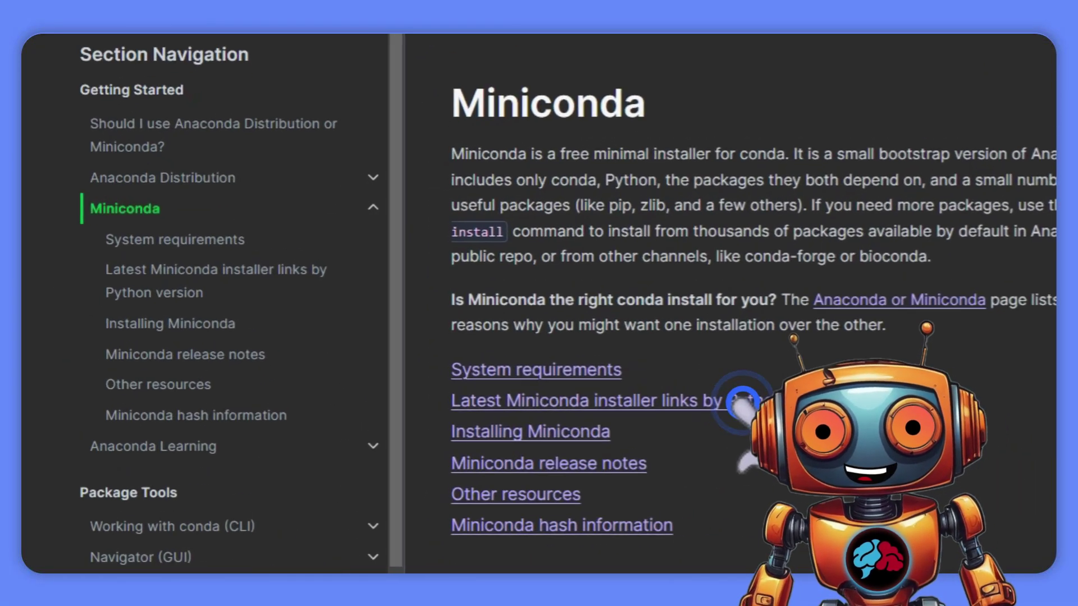
Step: Install Miniconda3 py311_24.5.0-0 (64-bit) to C:\ProgramData\miniconda3, copying the install path
click(758, 197)
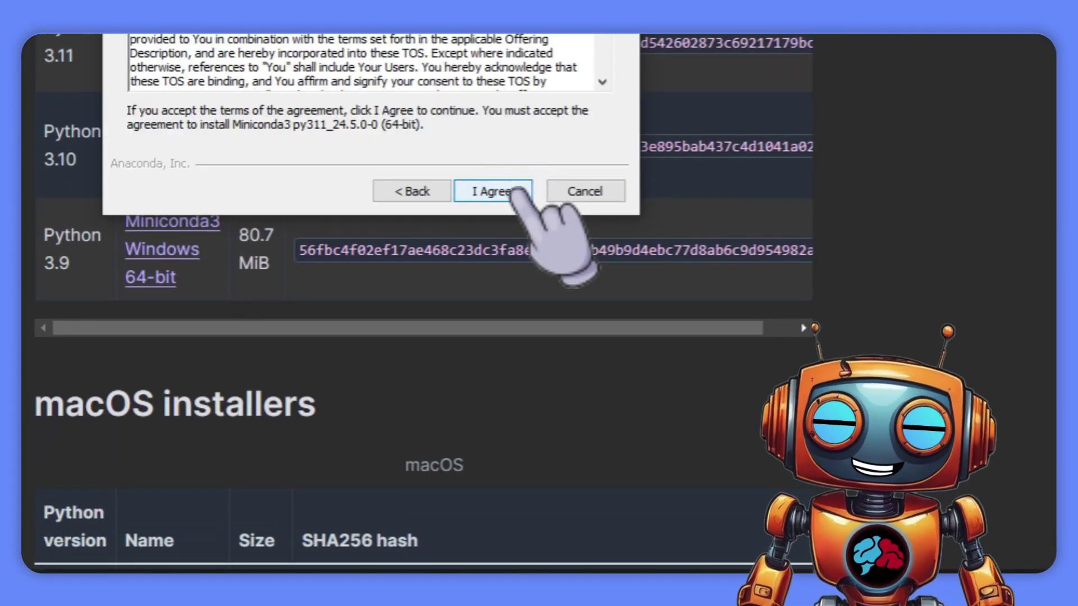
click(516, 191)
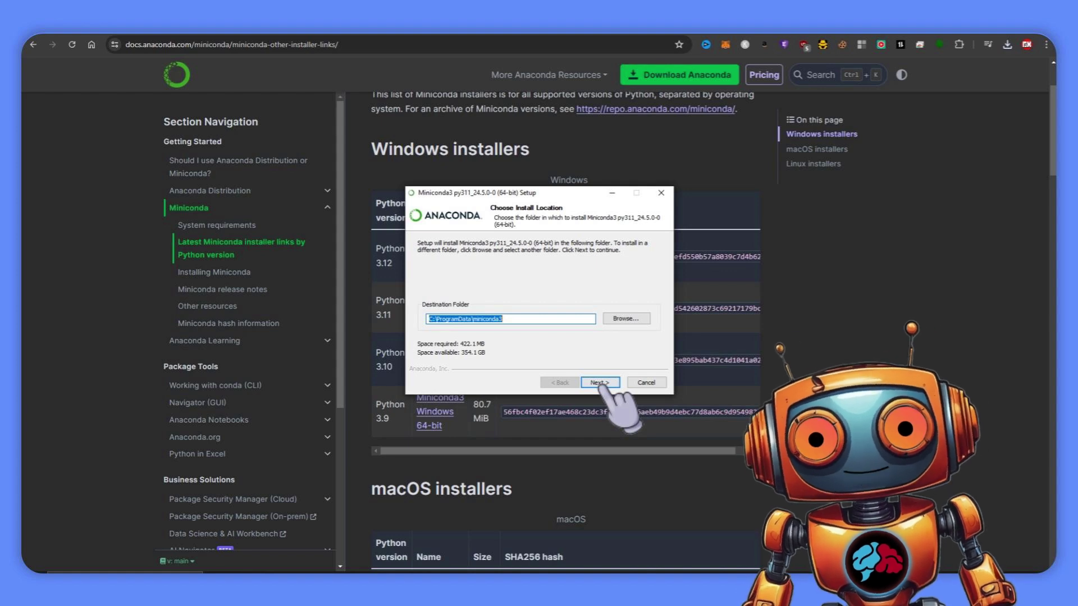
key(shift+F10)
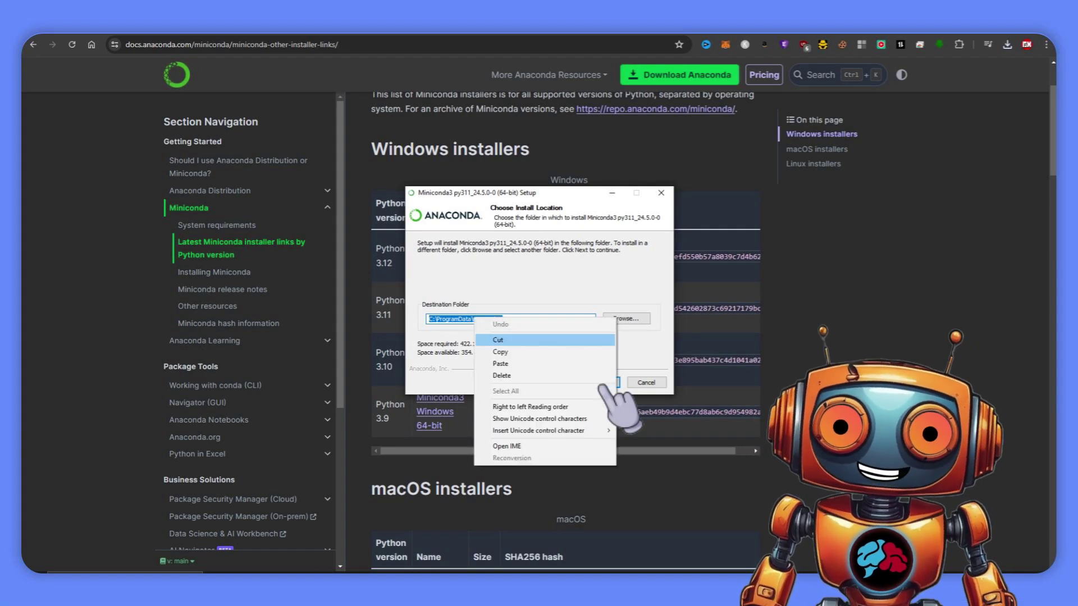
key(Return)
click(600, 383)
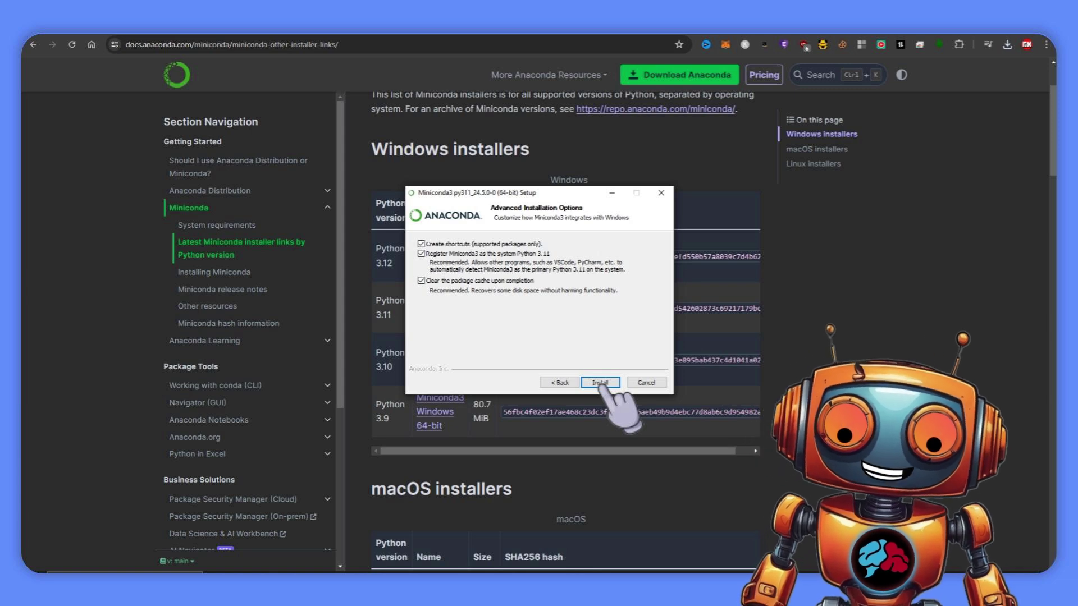
click(599, 383)
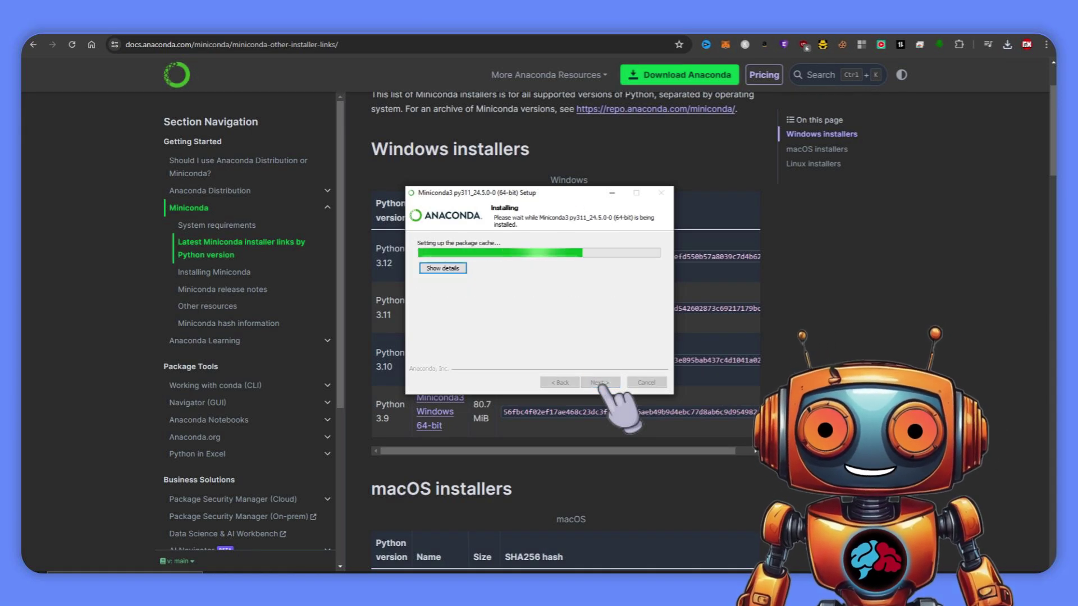
click(600, 383)
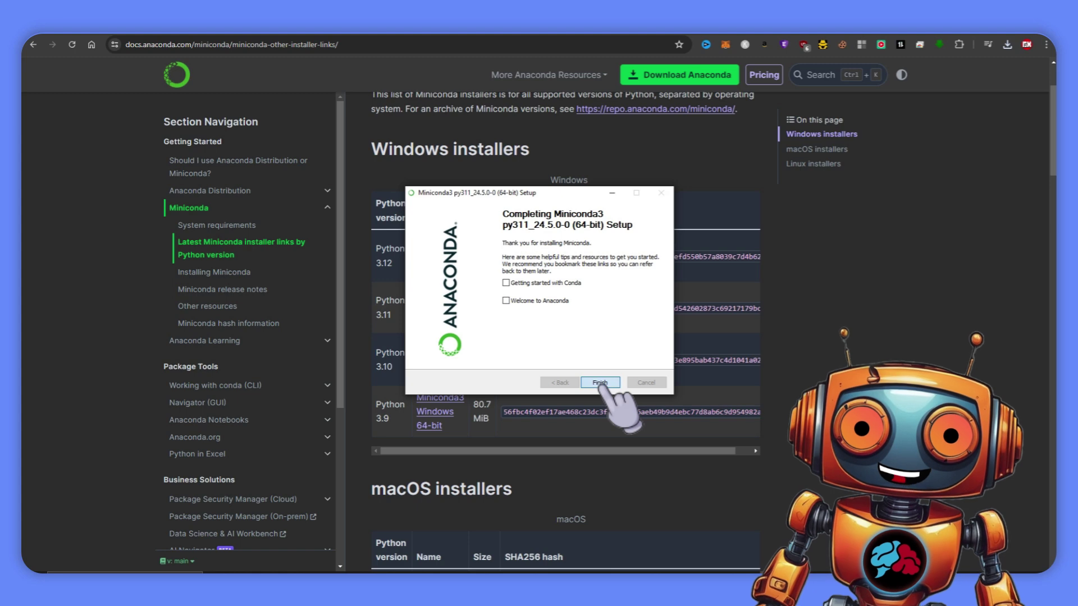
click(600, 383)
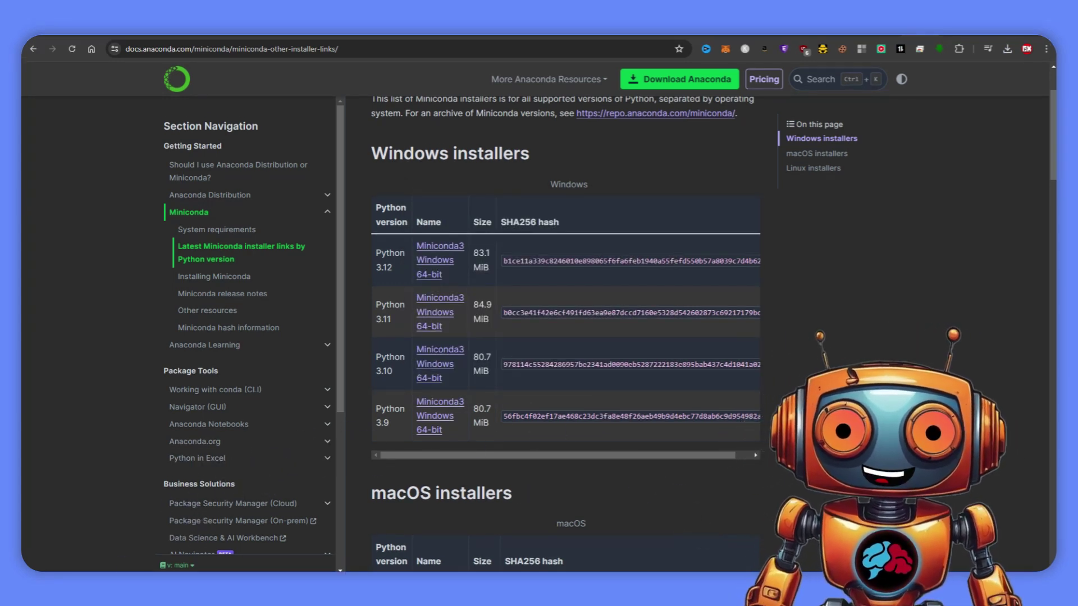
Step: Open Environment Variables via the 'edit' search and select the user Path variable
key(super)
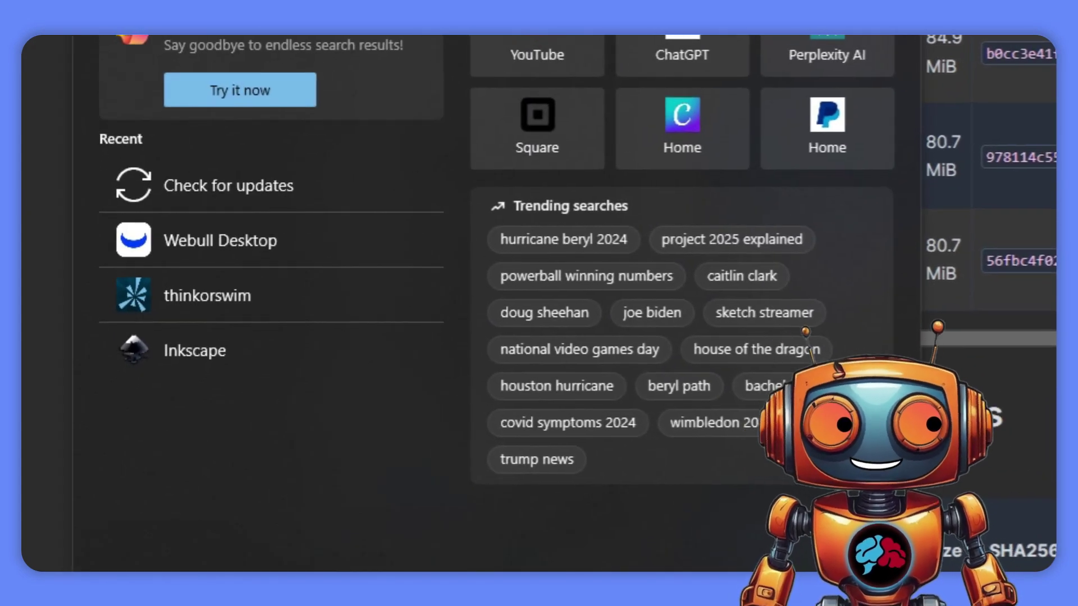
text(edit)
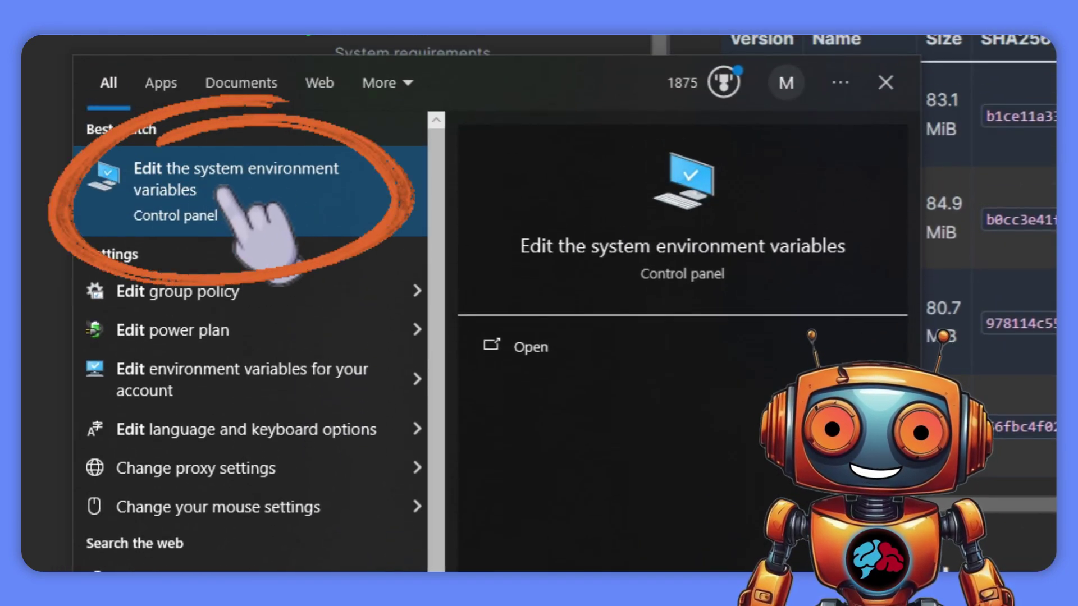
click(209, 185)
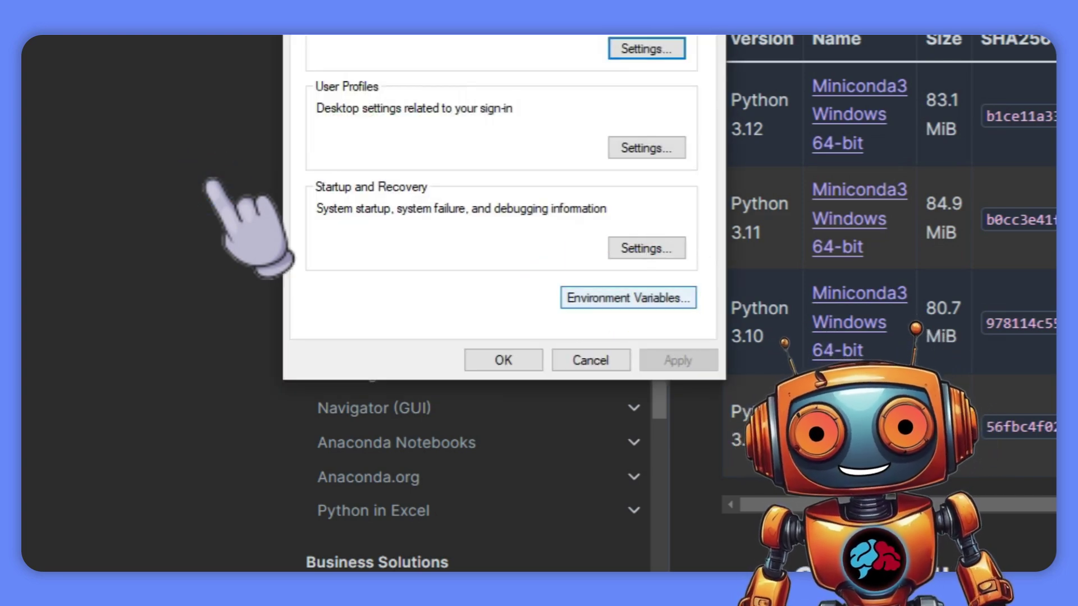
key(alt+n)
click(400, 227)
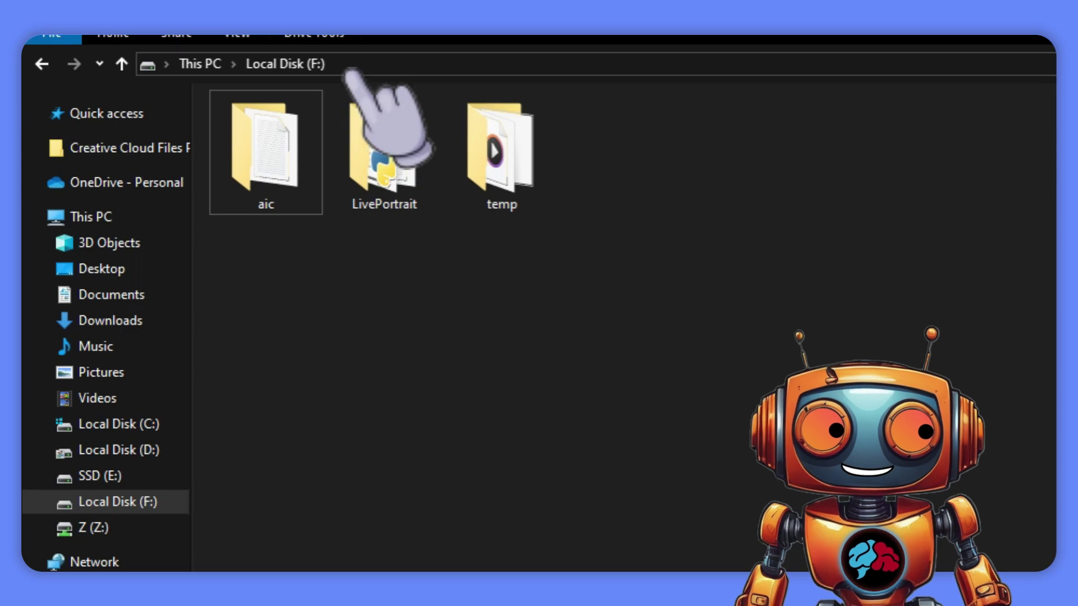
Step: Copy the C:\ProgramData\miniconda3\Scripts folder path from Explorer
click(352, 64)
key(ctrl+v)
key(Return)
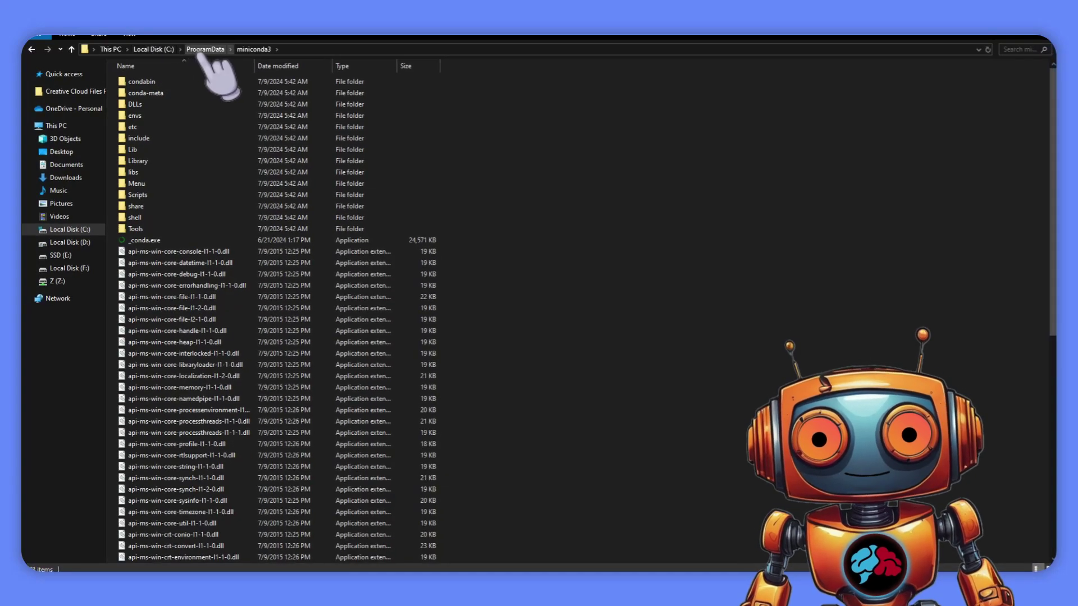
double_click(144, 196)
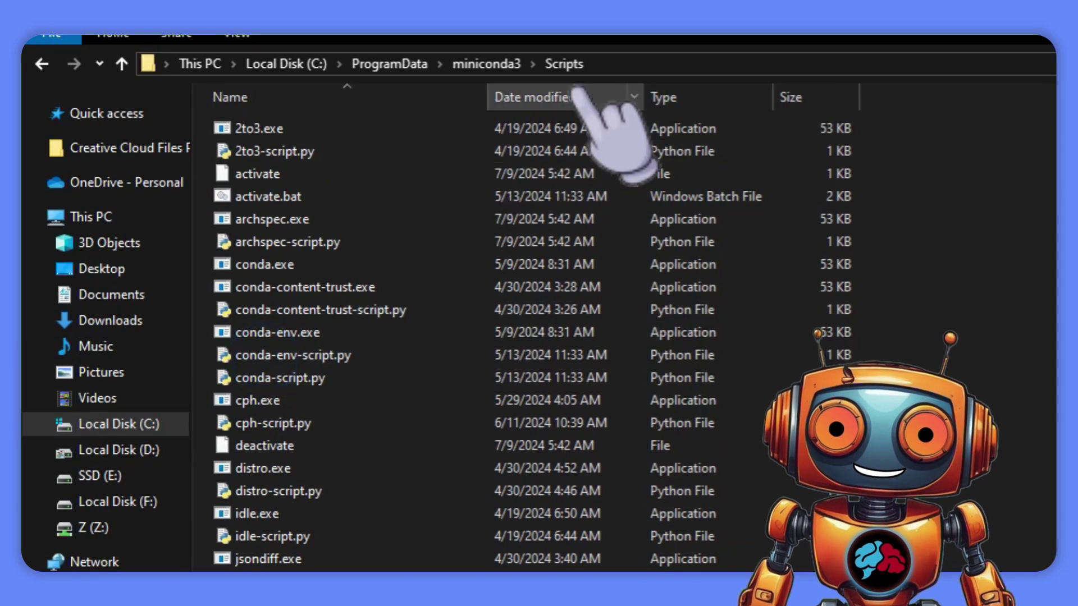
click(611, 60)
right_click(329, 63)
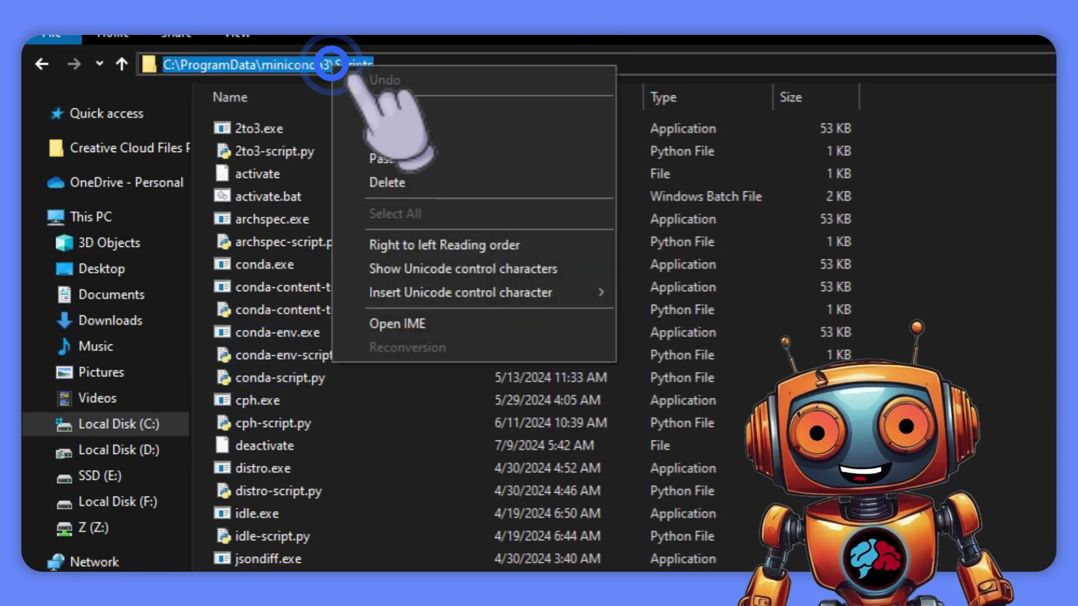
click(381, 134)
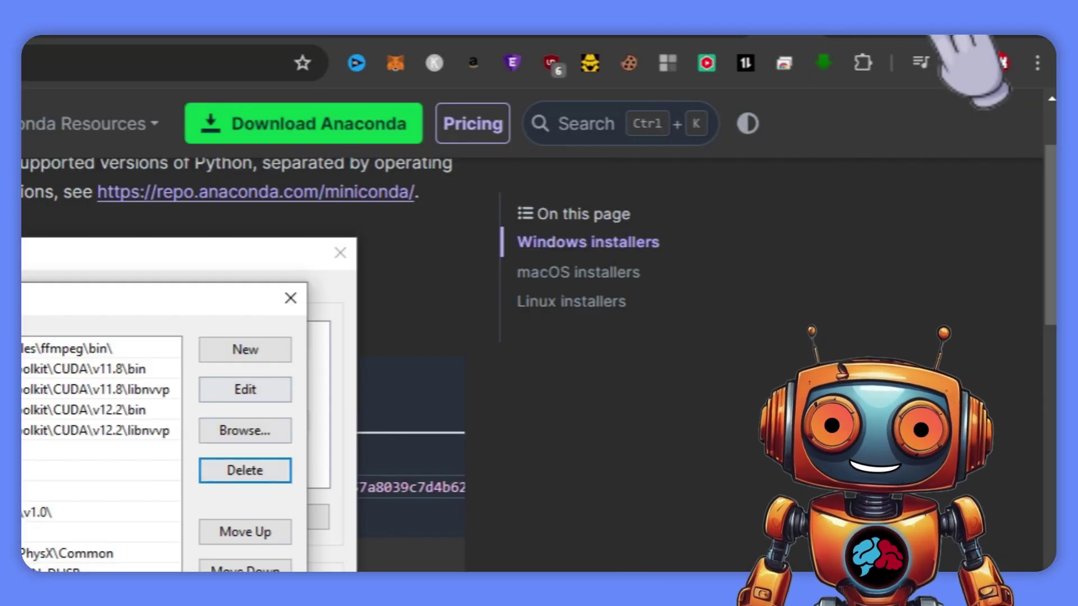
Step: Paste the Scripts path as a new user Path entry and confirm
right_click(427, 387)
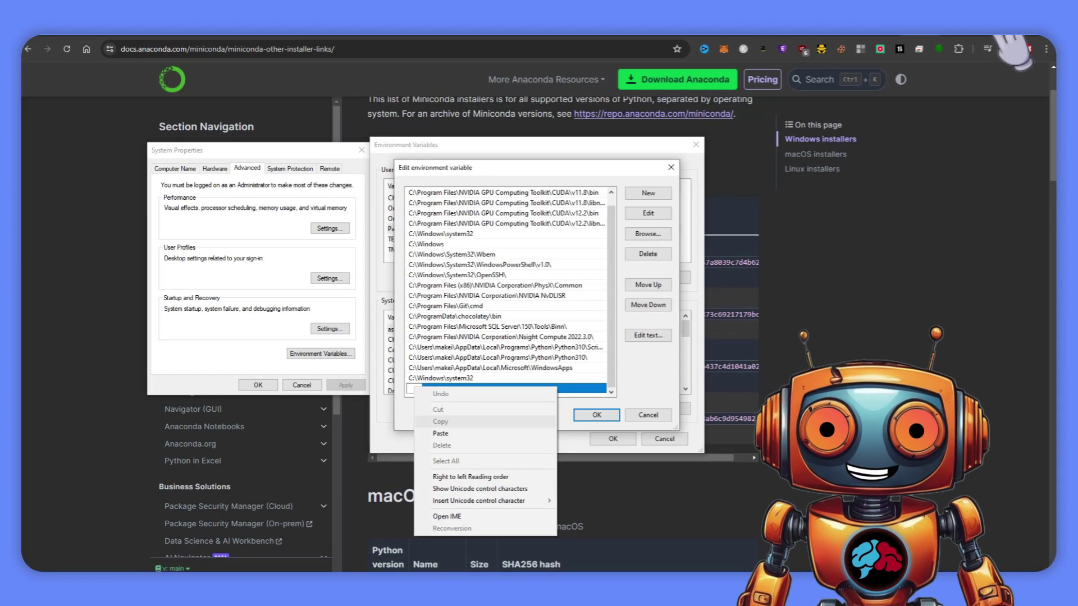
click(449, 441)
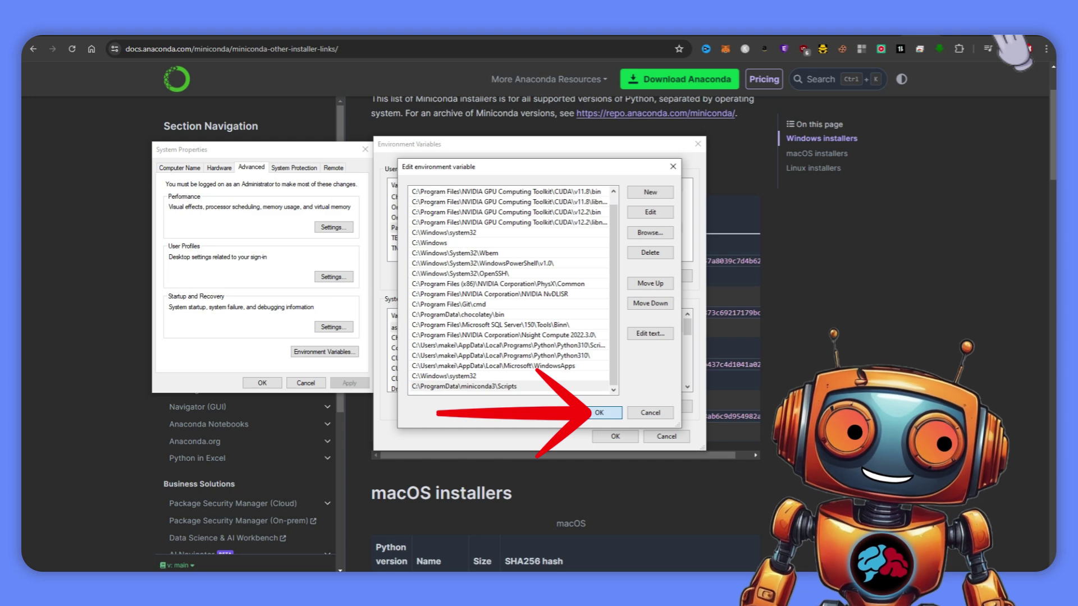
key(Return)
key(Return)
key(Return)
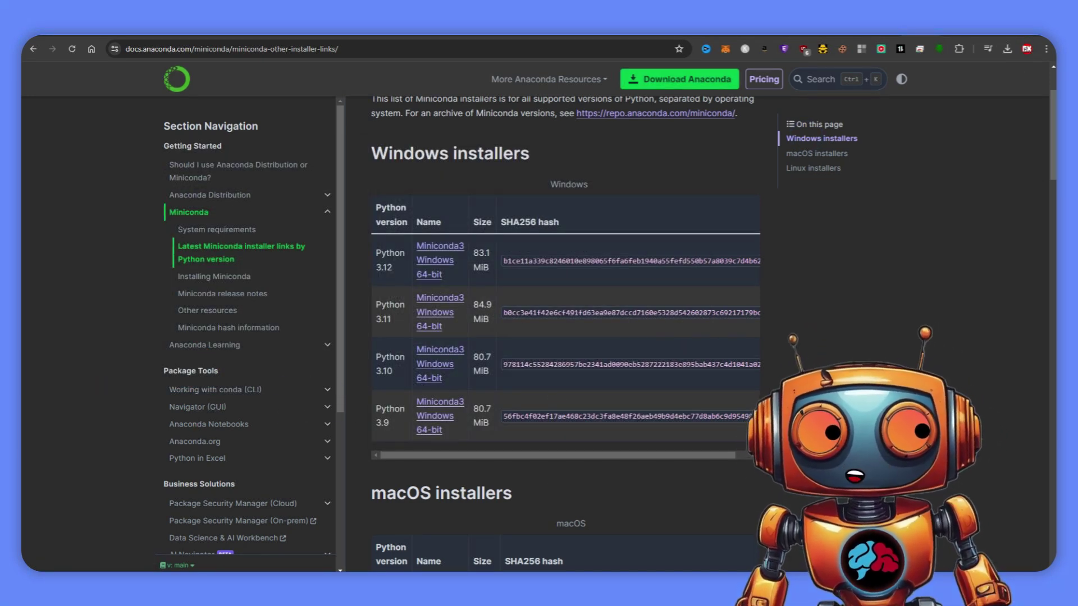
Step: Open Command Prompt and confirm that conda reports version 24.5.0
key(super+s)
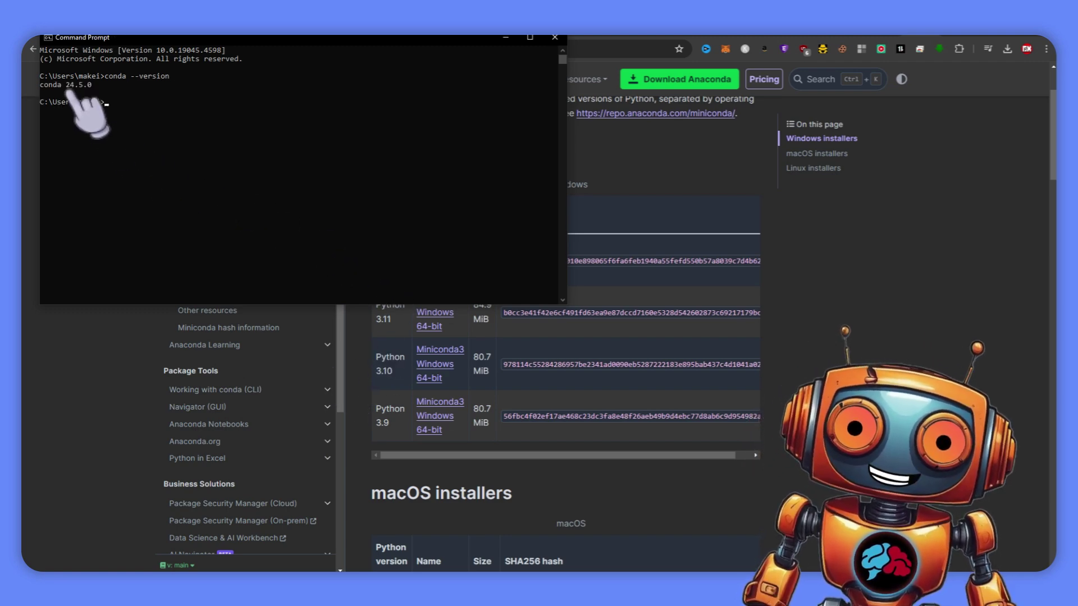
drag(160, 41, 548, 197)
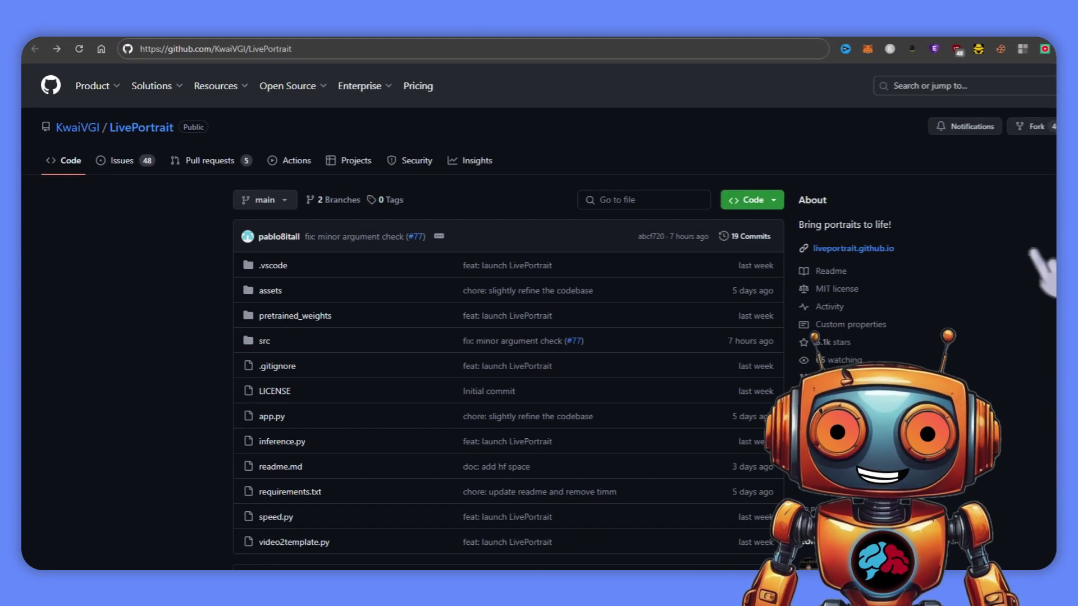
Step: Copy the 'git clone' command from the README's Getting Started section, then go to File Explorer
scroll(922, 247, down, 5)
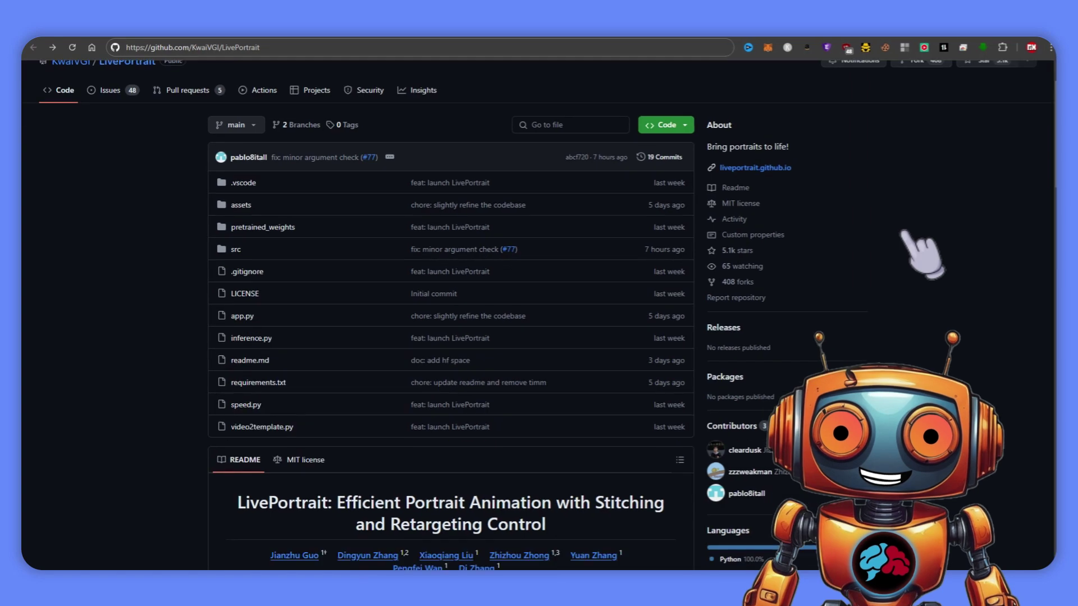
scroll(898, 233, down, 12)
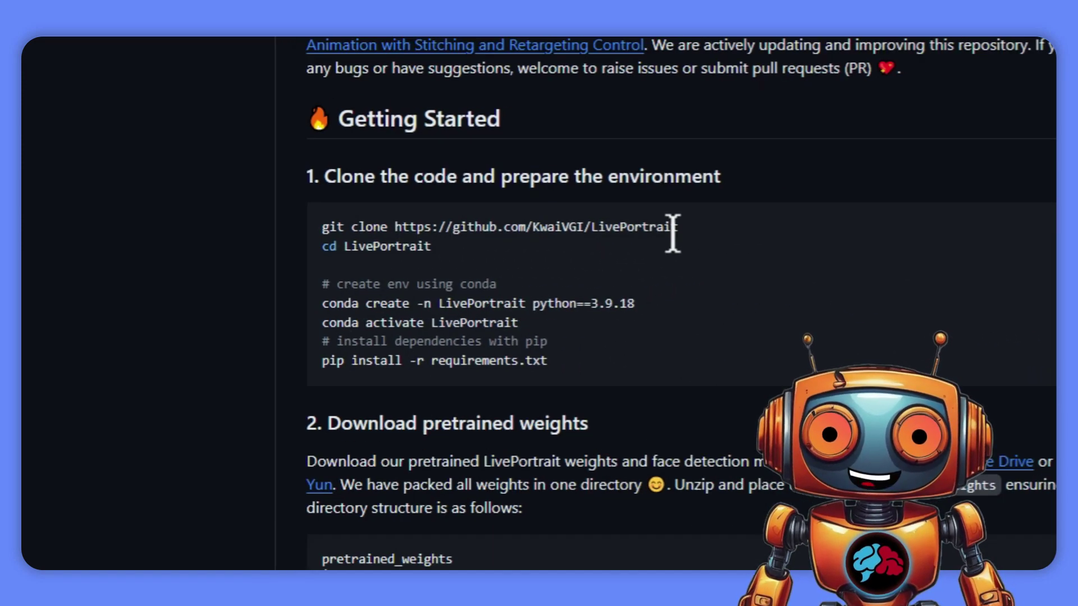
drag(743, 231, 581, 237)
drag(351, 222, 260, 222)
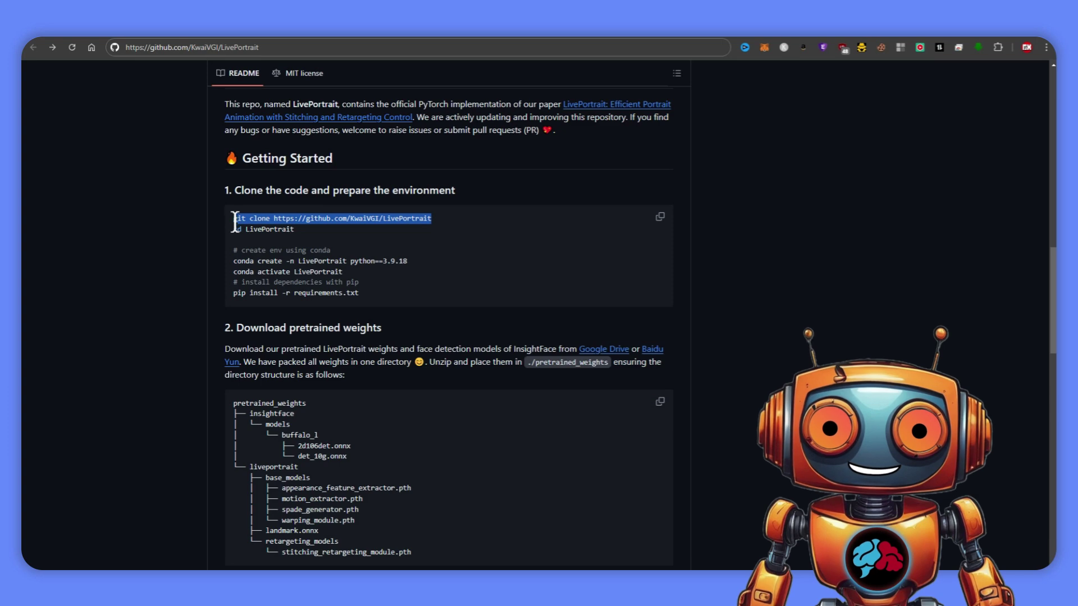
right_click(239, 223)
click(271, 232)
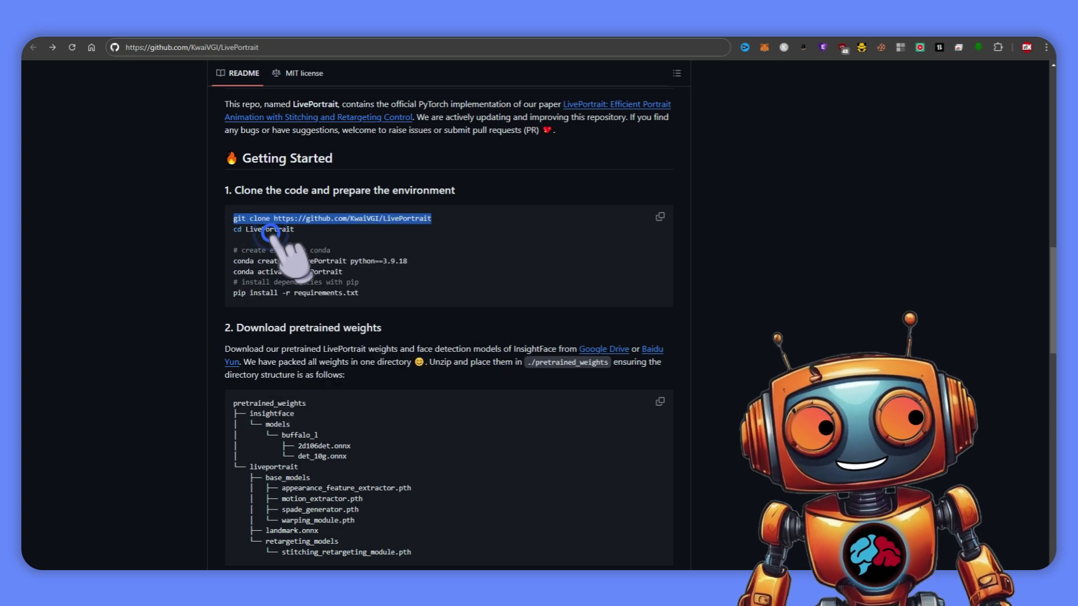
click(268, 566)
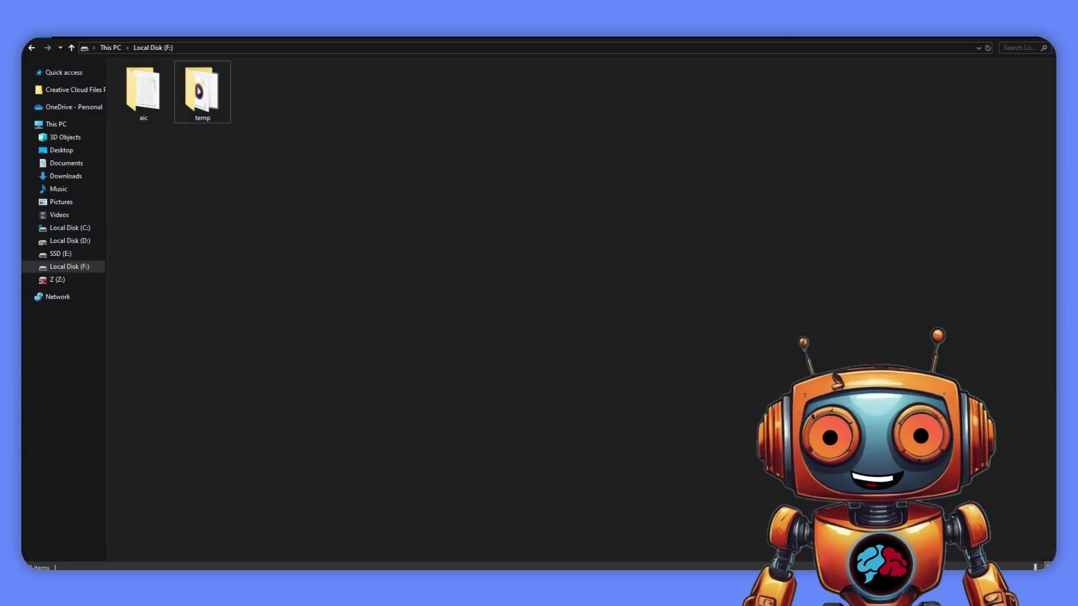
Step: Show Local Disk (F:) and make its address bar path editable
click(88, 266)
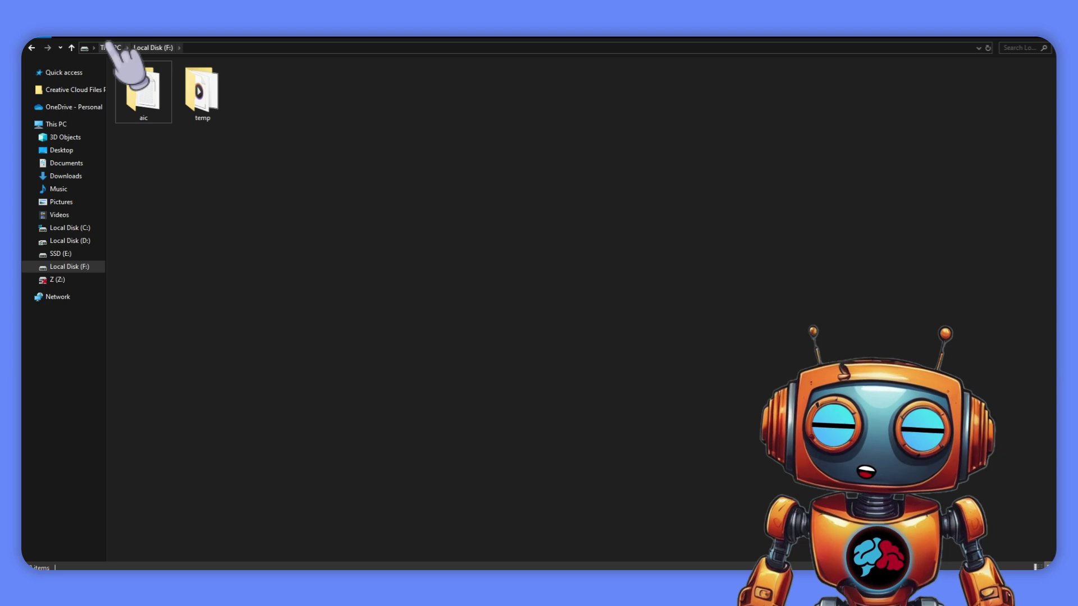
click(195, 48)
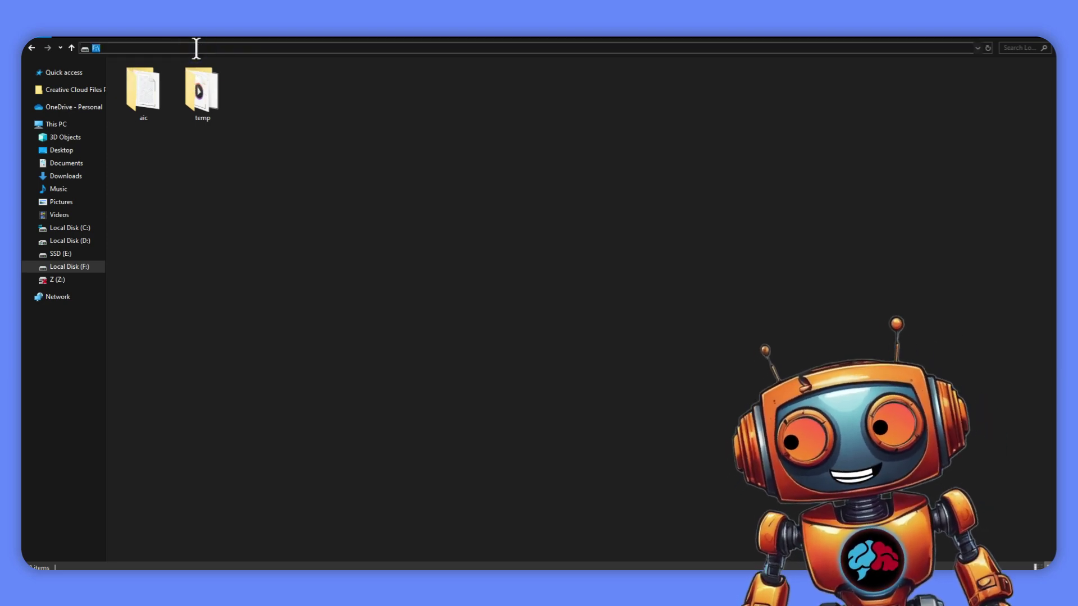
Step: Open a Command Prompt at F:\ and run the pasted git clone command for LivePortrait
text(cmd)
key(Return)
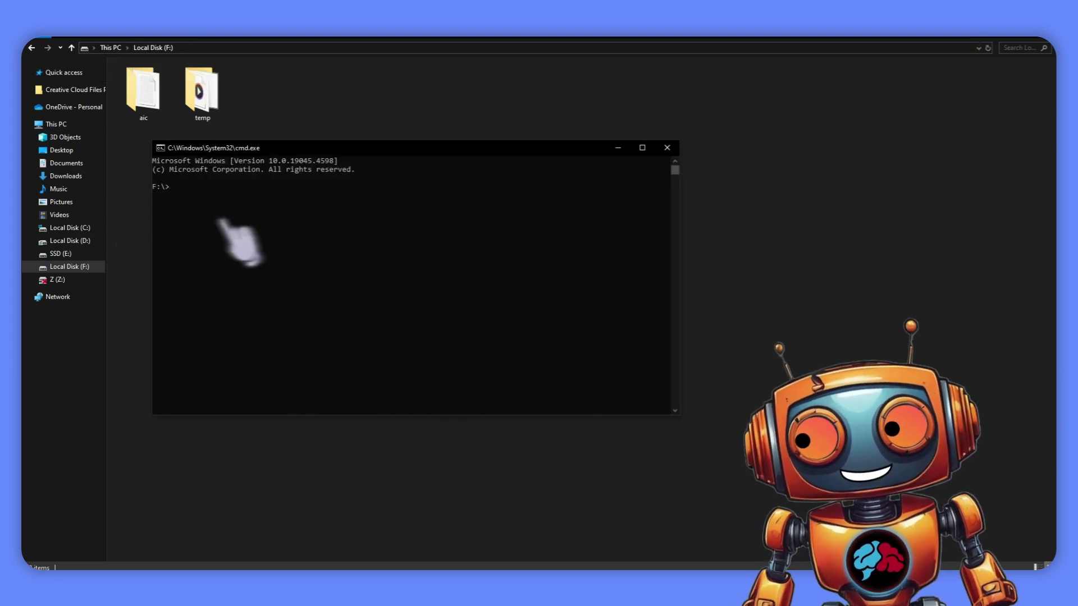
drag(209, 147, 329, 140)
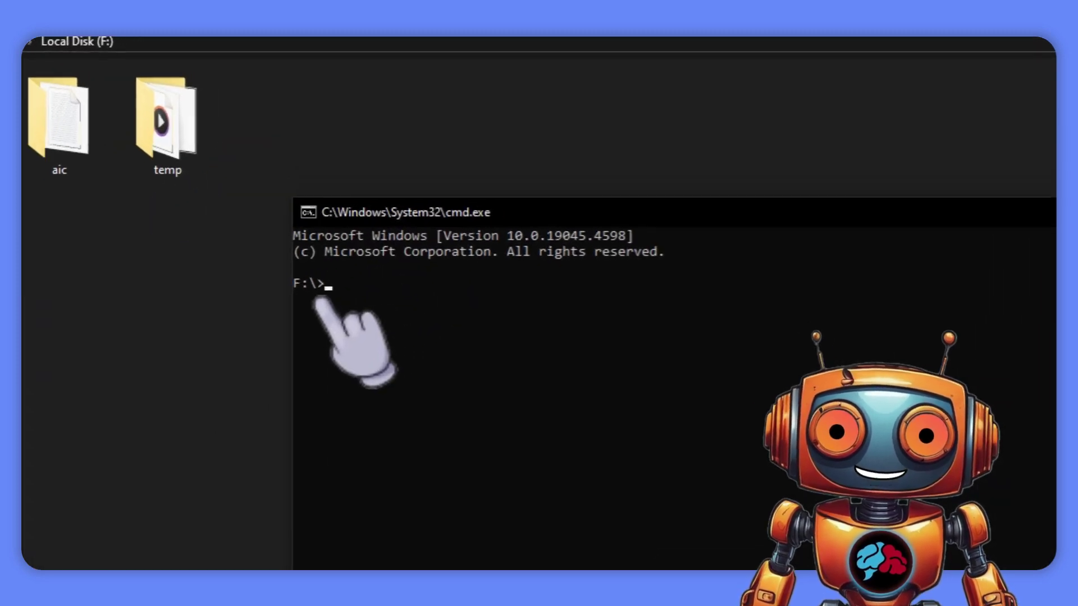
right_click(300, 186)
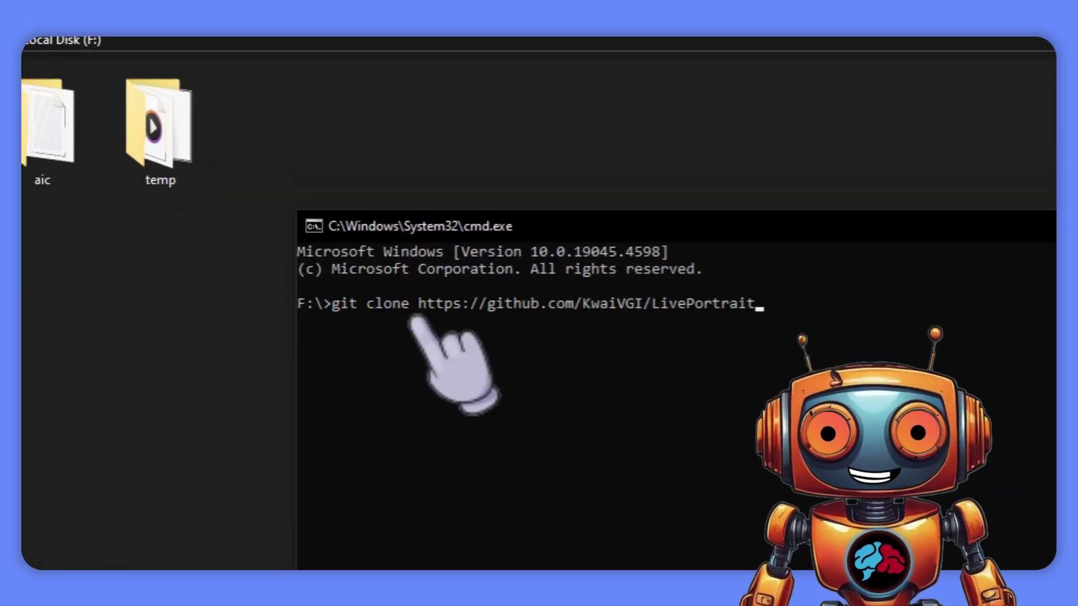
key(Return)
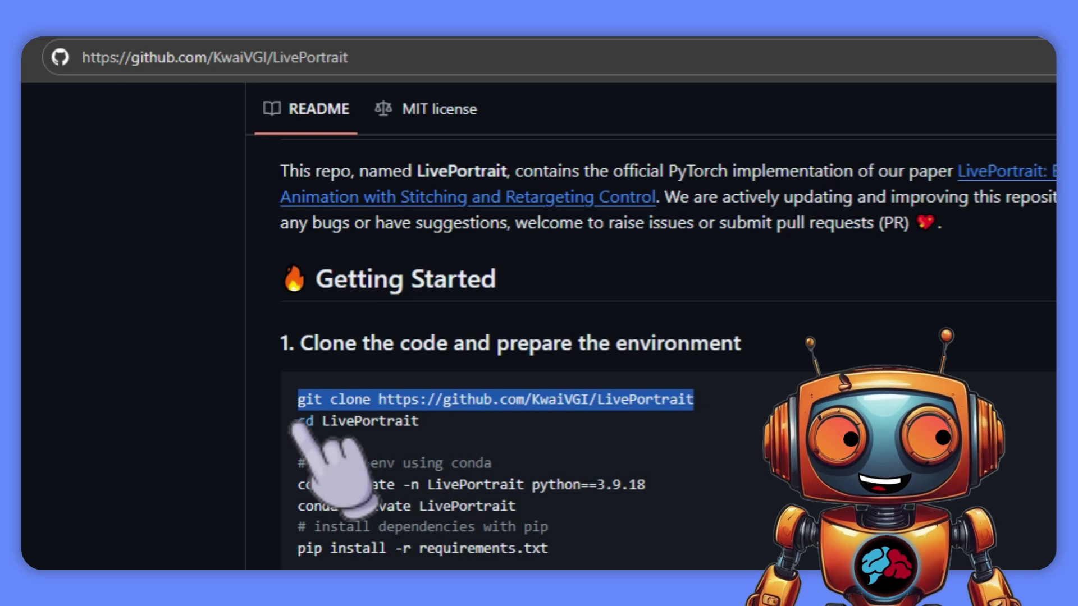
Step: Copy the 'cd LivePortrait' and conda create commands from the README
drag(421, 423, 382, 422)
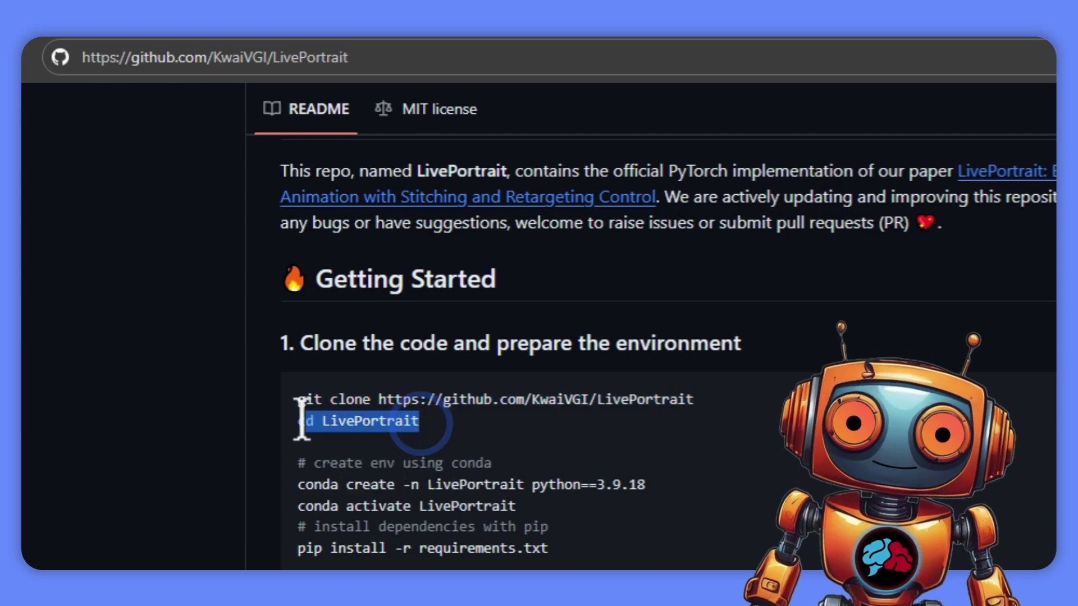
right_click(319, 421)
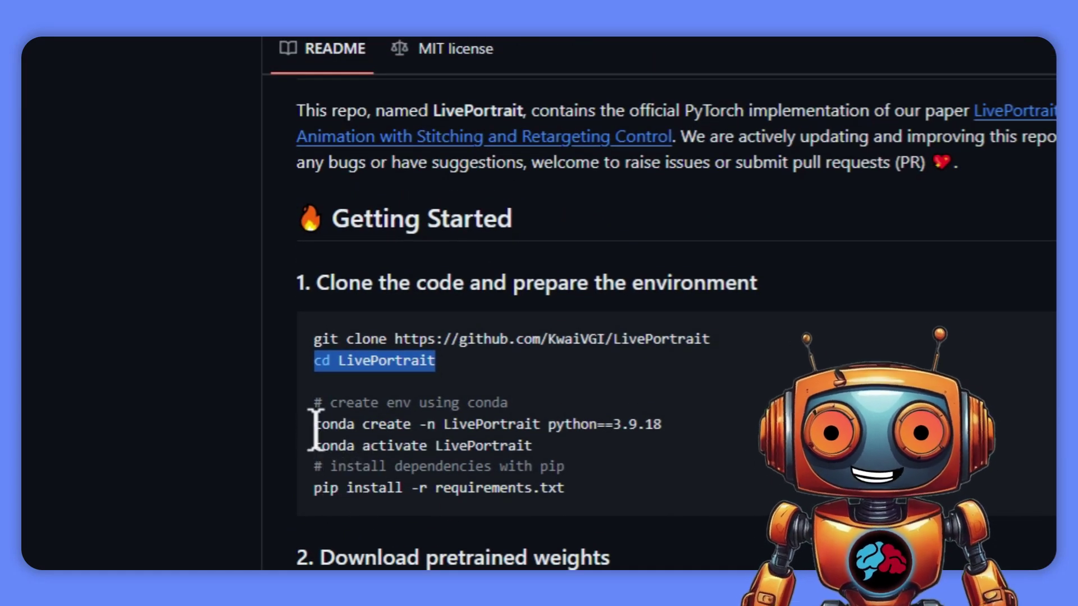
drag(312, 426, 658, 425)
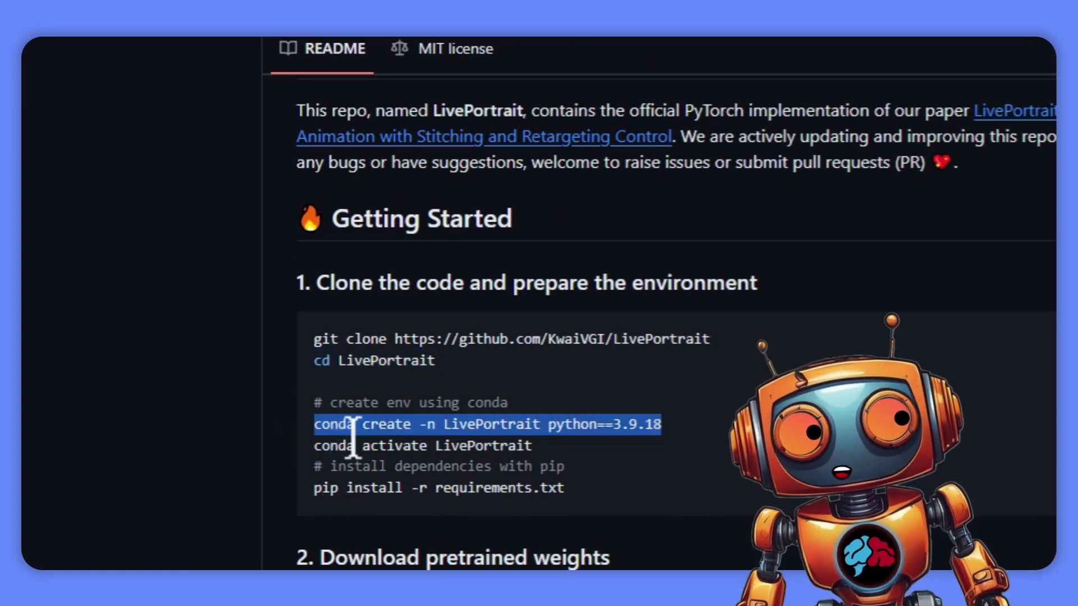
scroll(399, 425, down, 1)
right_click(401, 419)
click(457, 433)
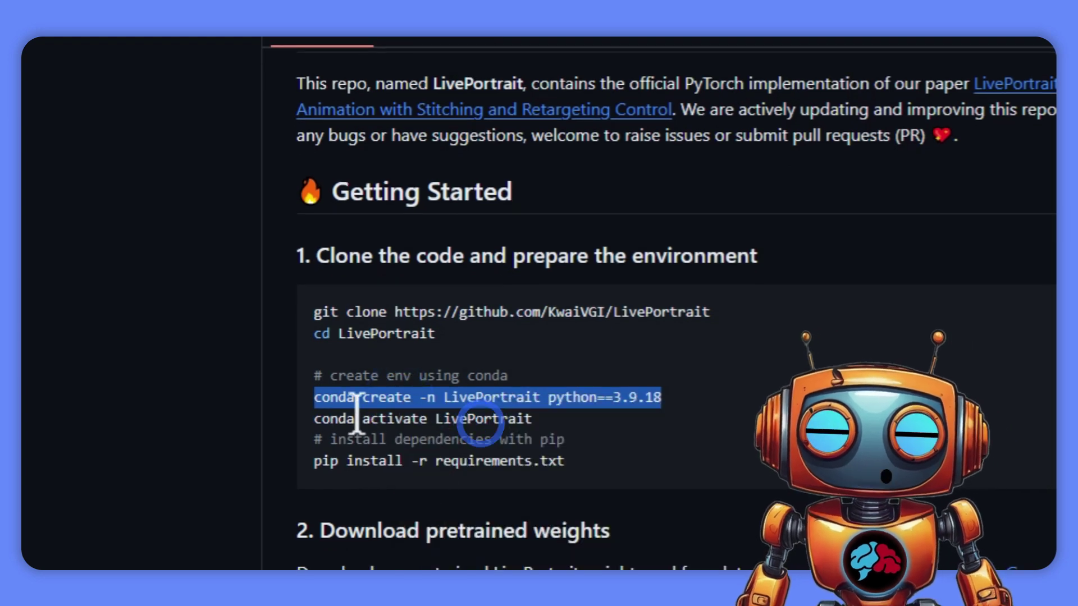
Step: Run conda create -n LivePortrait python==3.9.18, confirming replacement and package installation
scroll(614, 449, down, 5)
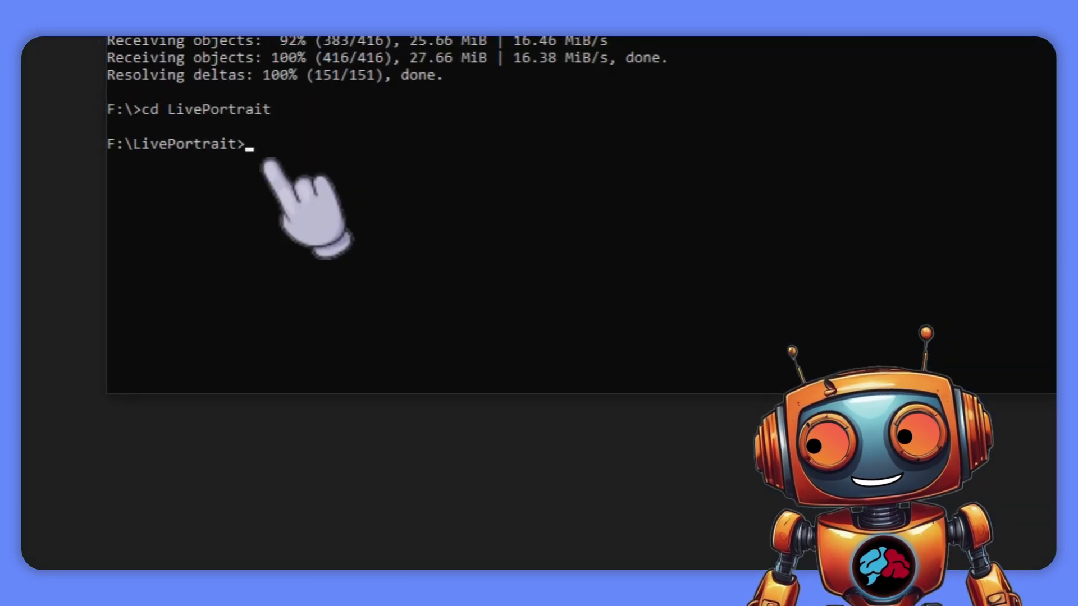
right_click(279, 168)
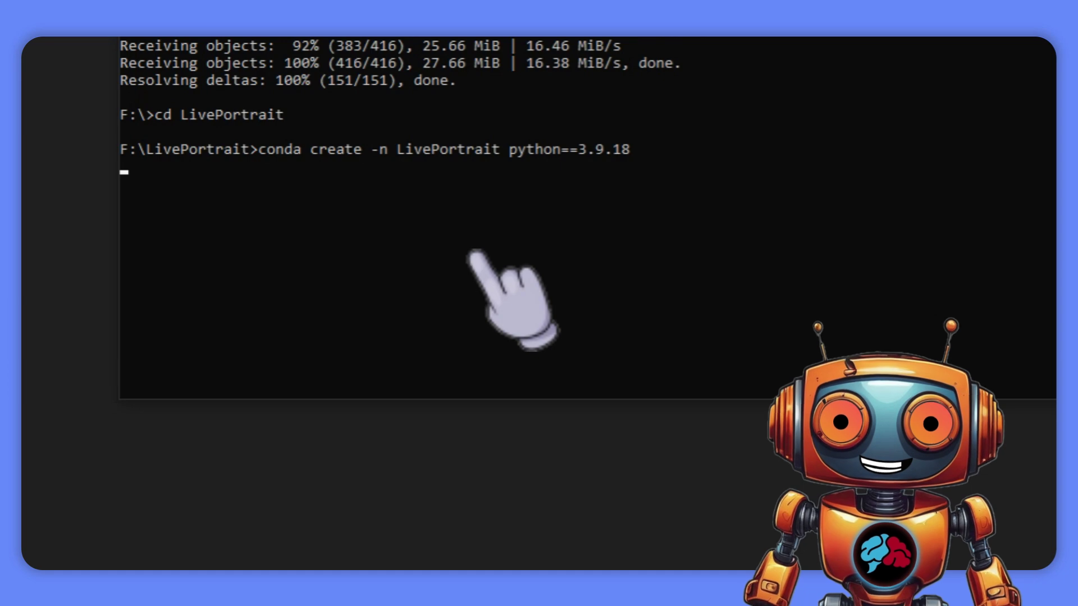
key(Return)
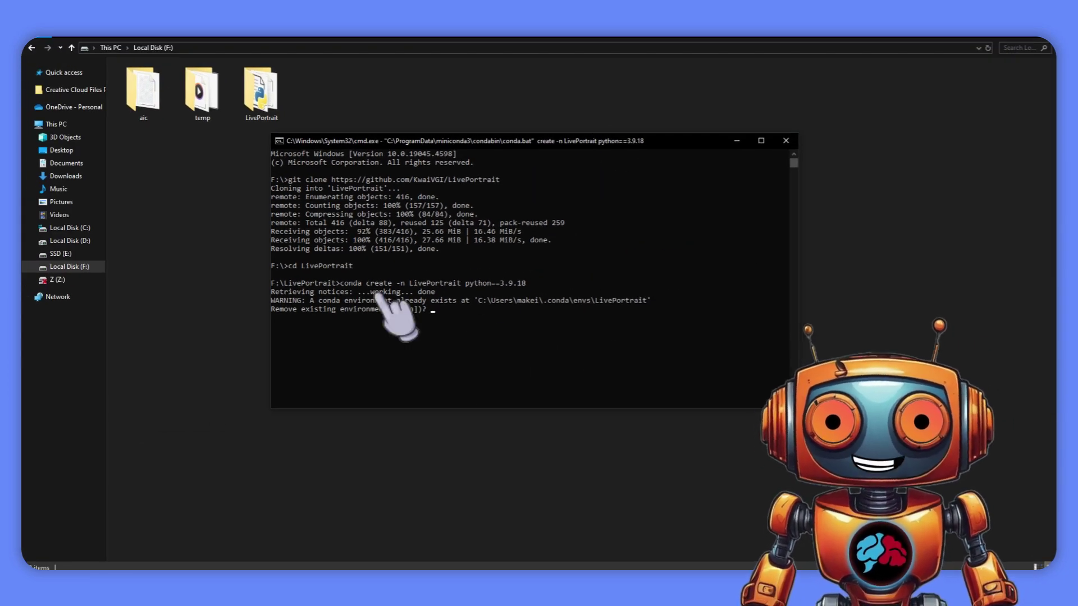
text(y)
key(Return)
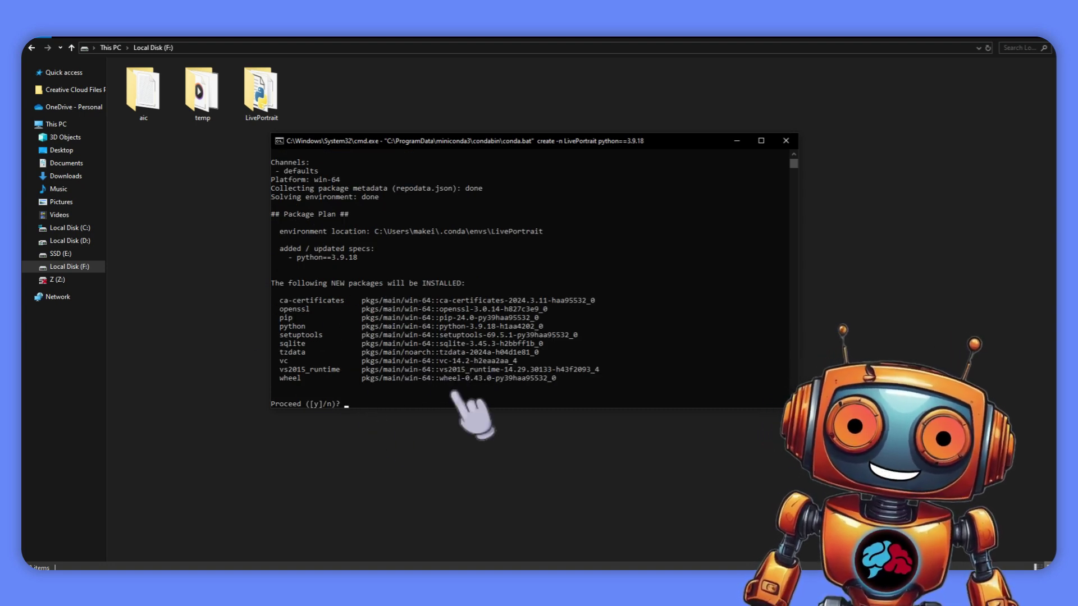
text(y)
key(Return)
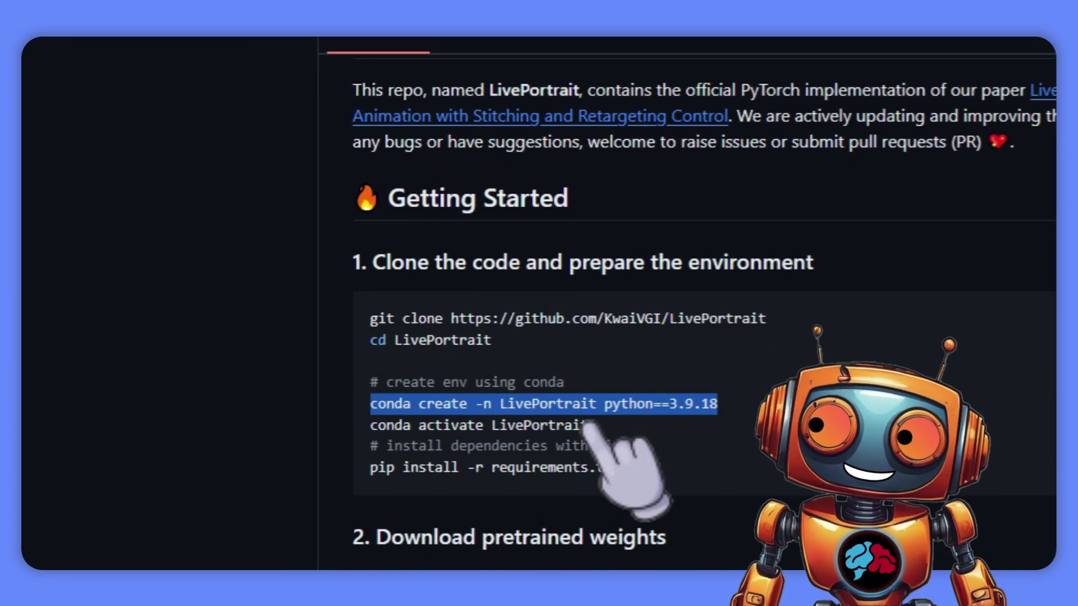
Step: Copy and run 'conda activate LivePortrait' from the README
drag(589, 425, 369, 426)
scroll(378, 429, down, 5)
right_click(359, 90)
click(443, 107)
scroll(443, 107, down, 2)
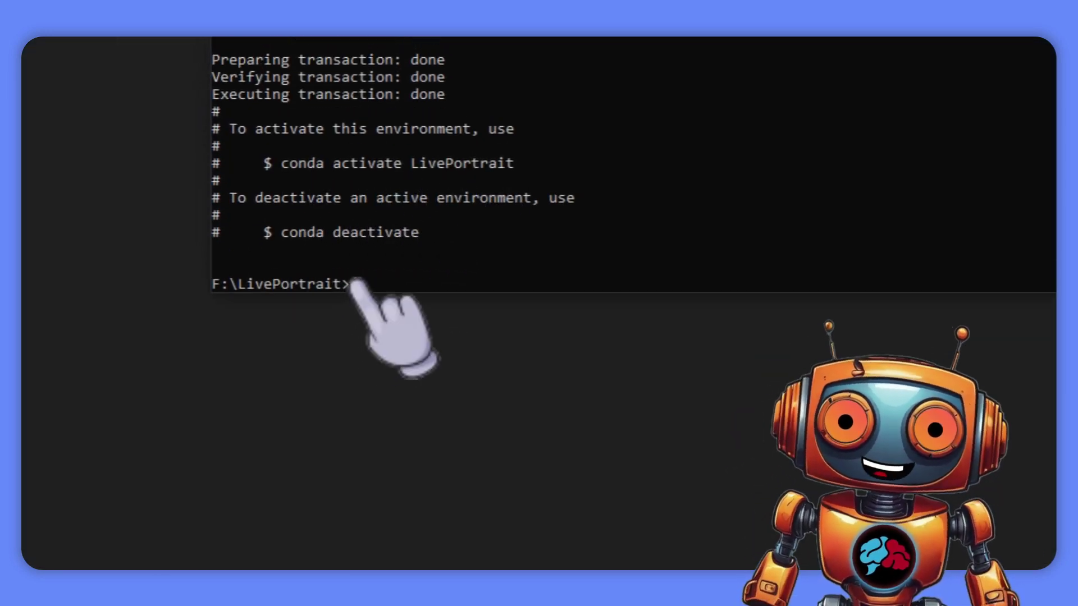
right_click(380, 270)
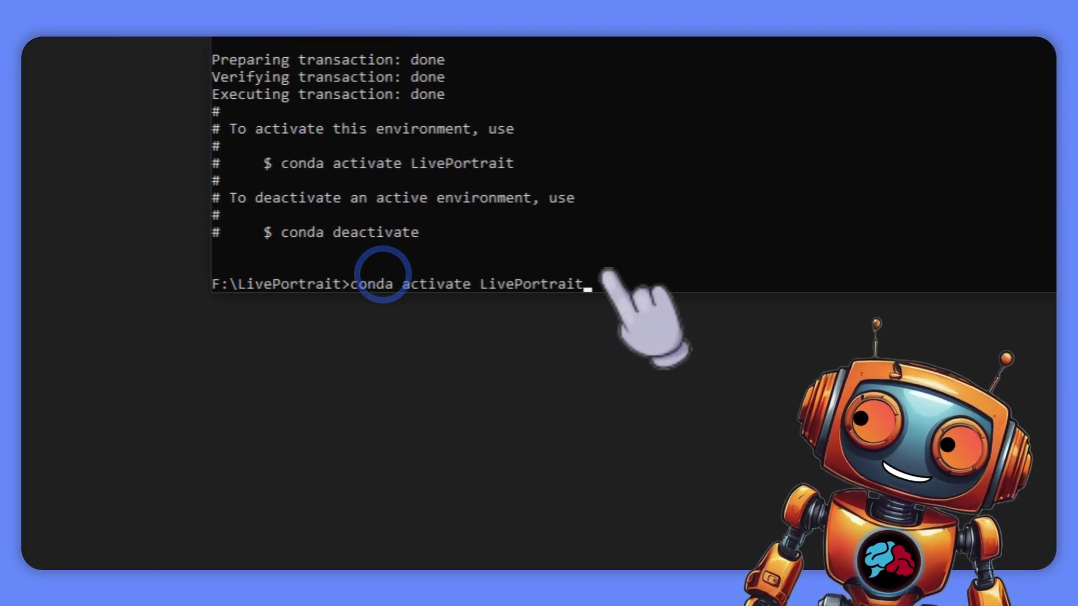
key(Return)
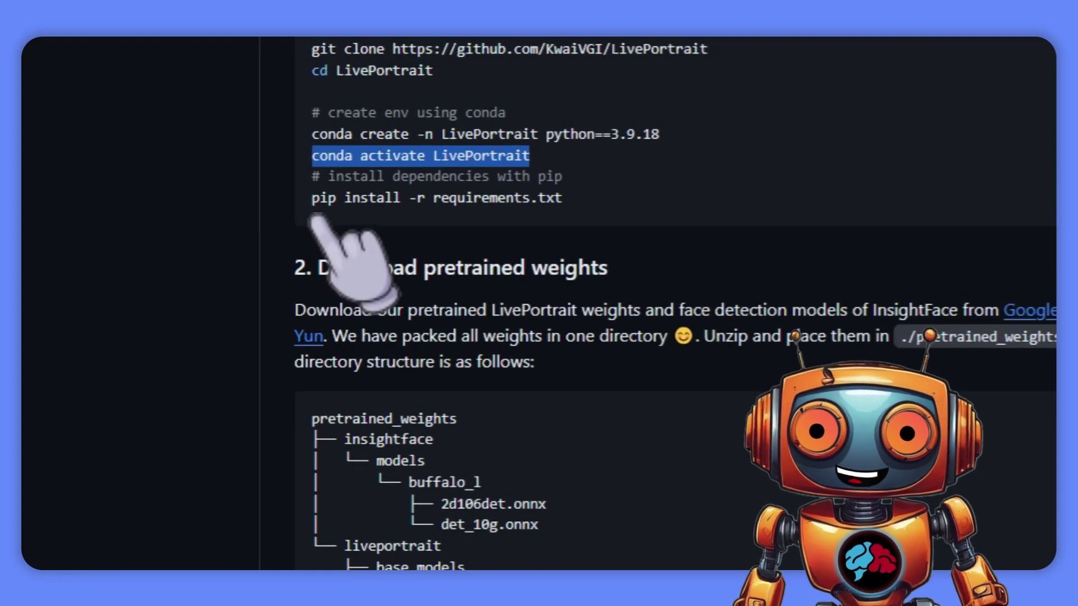
Step: Copy and run 'pip install -r requirements.txt' in the LivePortrait environment
click(311, 205)
drag(311, 204, 558, 208)
right_click(559, 208)
click(618, 221)
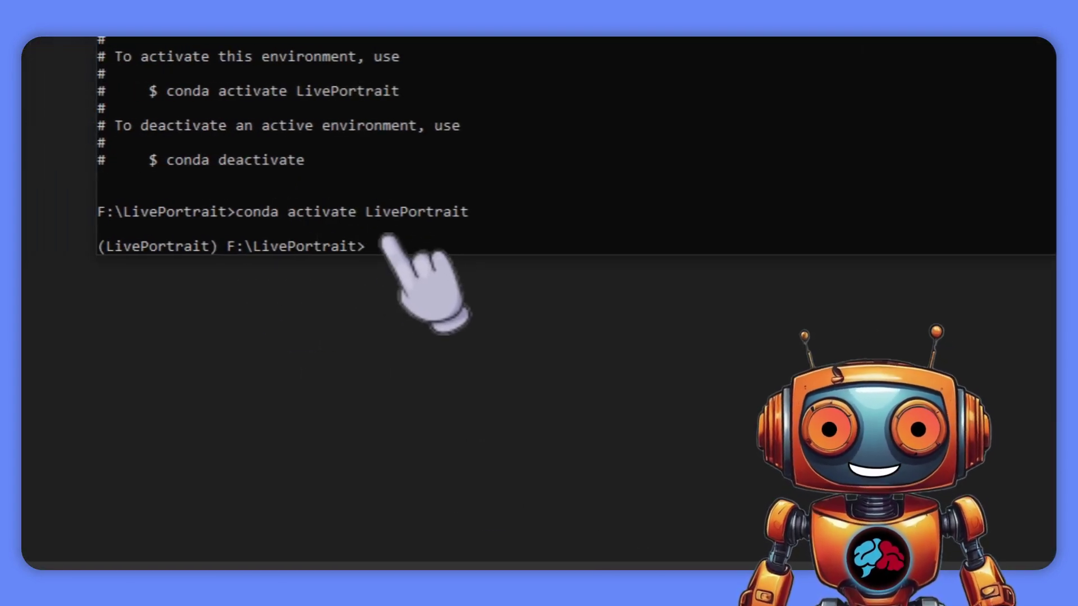
right_click(389, 238)
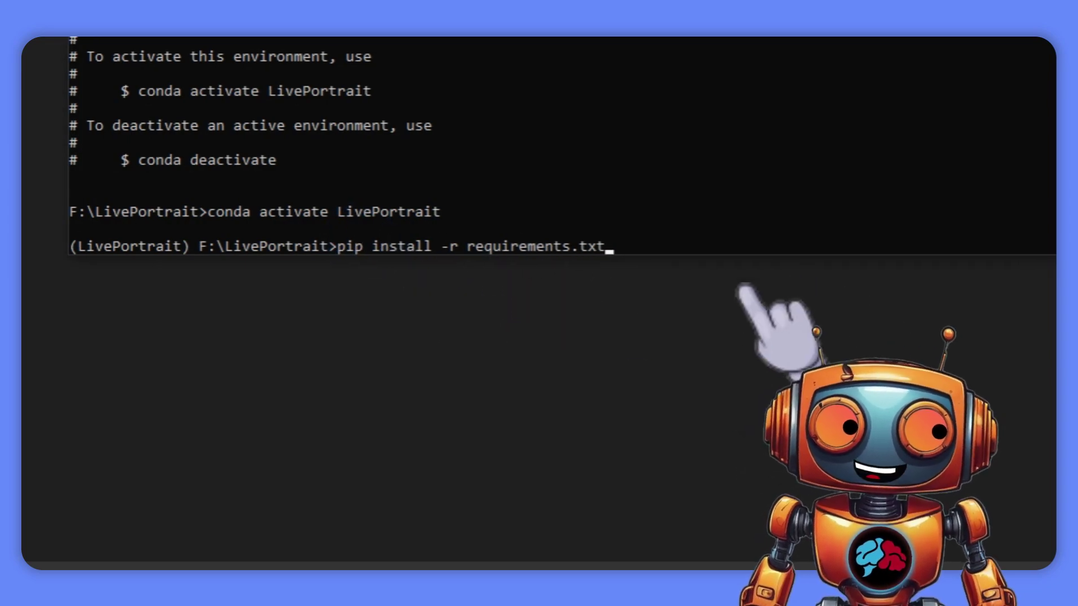
key(Return)
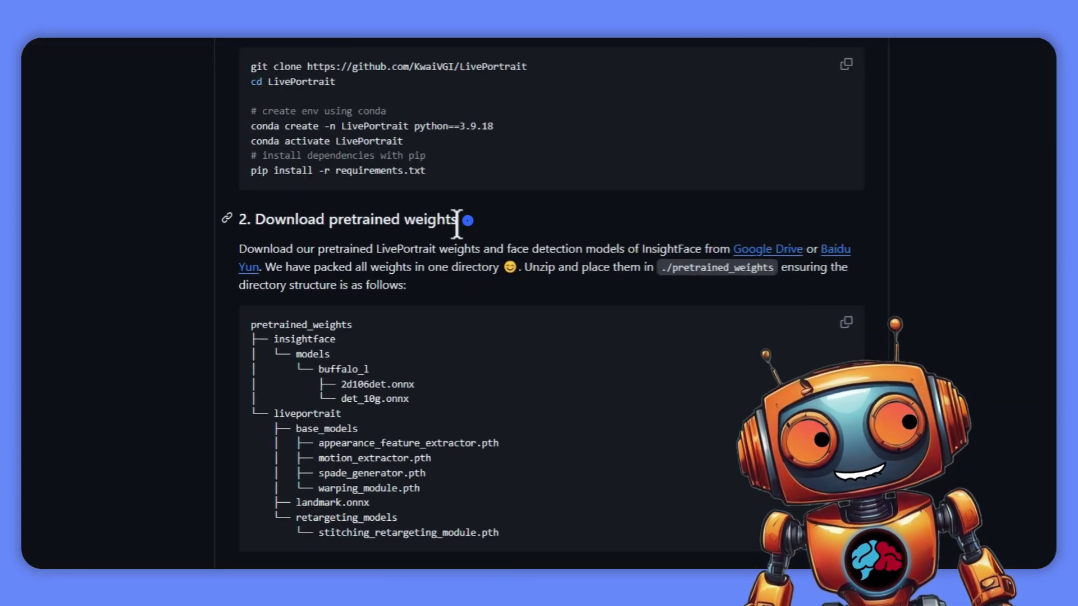
drag(577, 218, 281, 225)
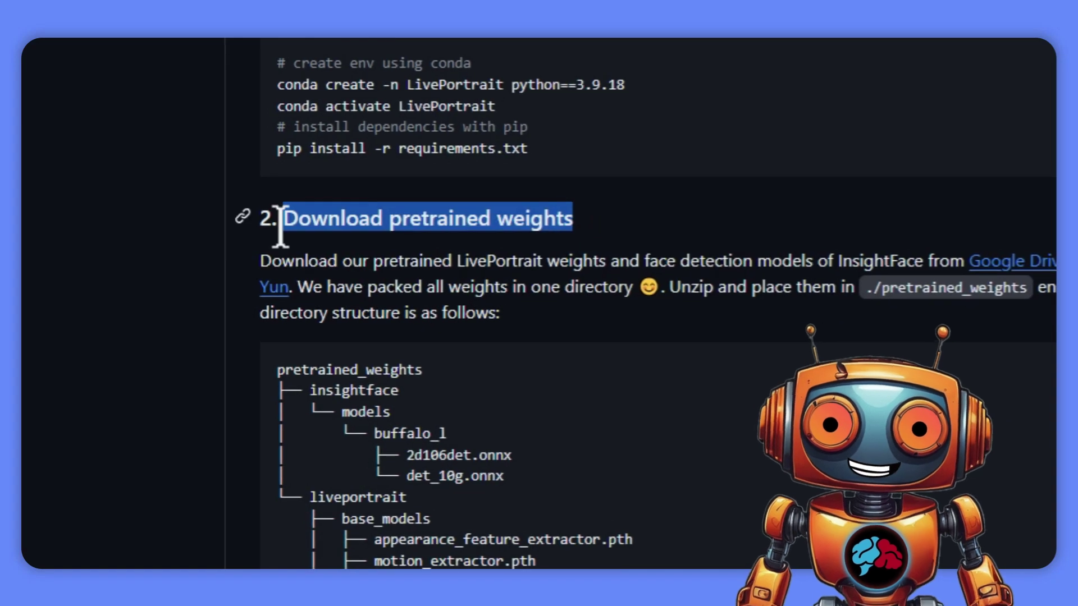
Step: Open the Google Drive weights link and download the insightface and liveportrait folders
click(431, 256)
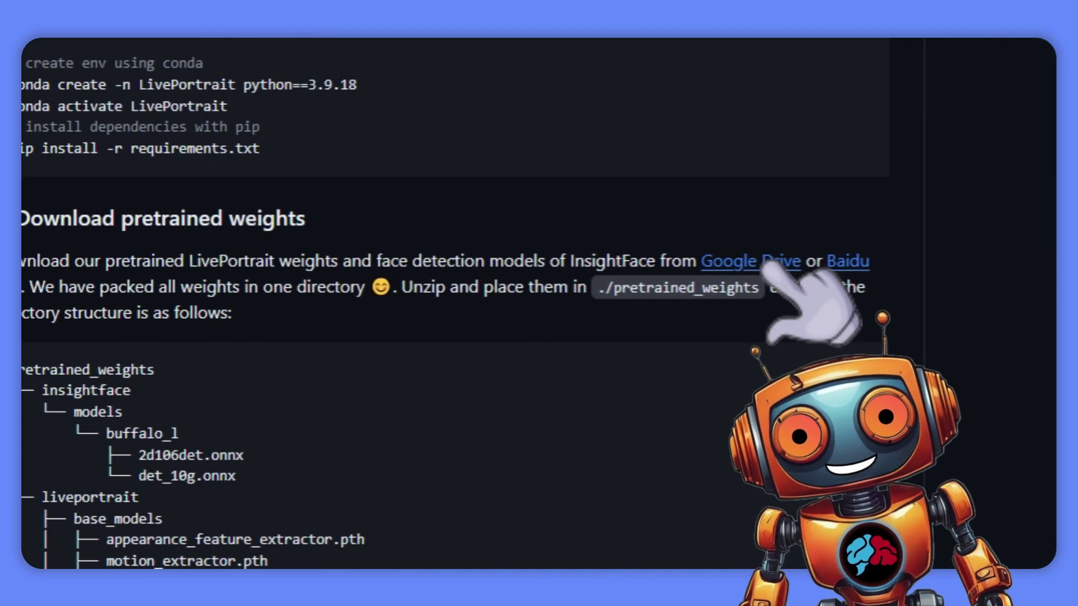
click(774, 262)
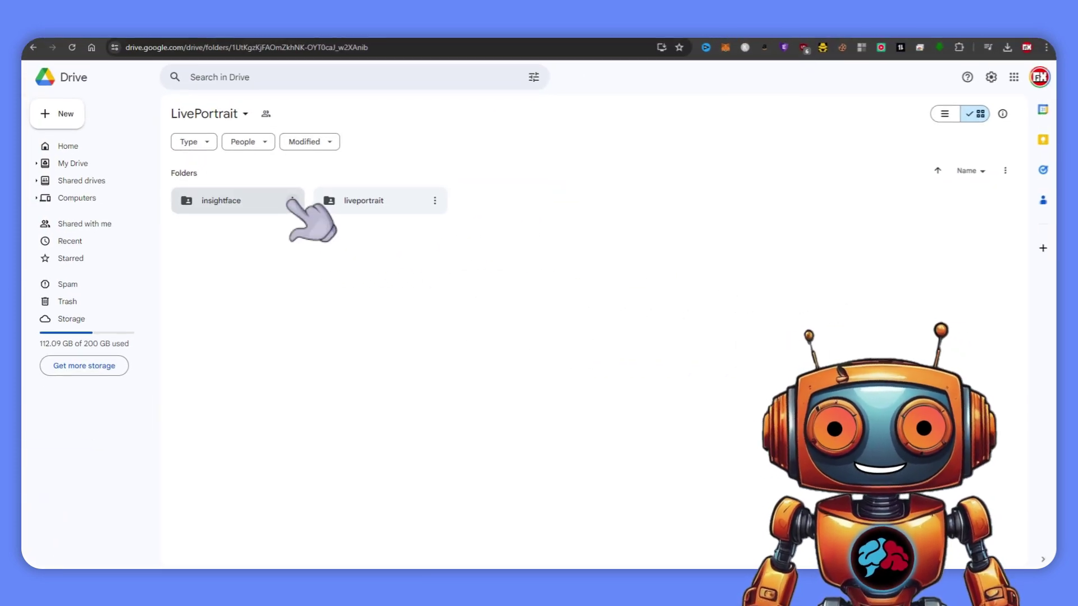
click(293, 200)
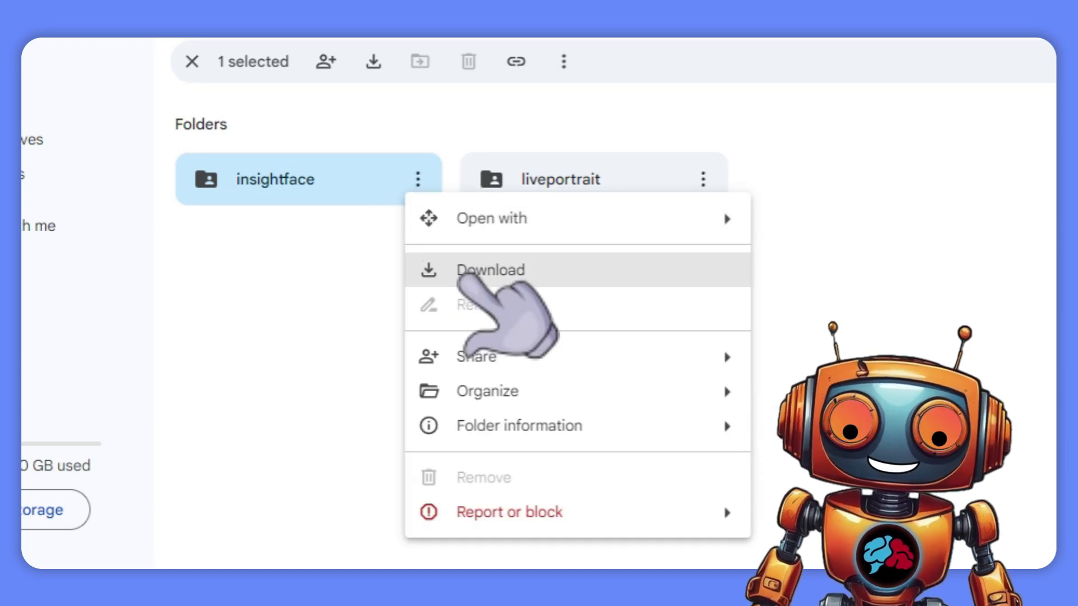
click(495, 270)
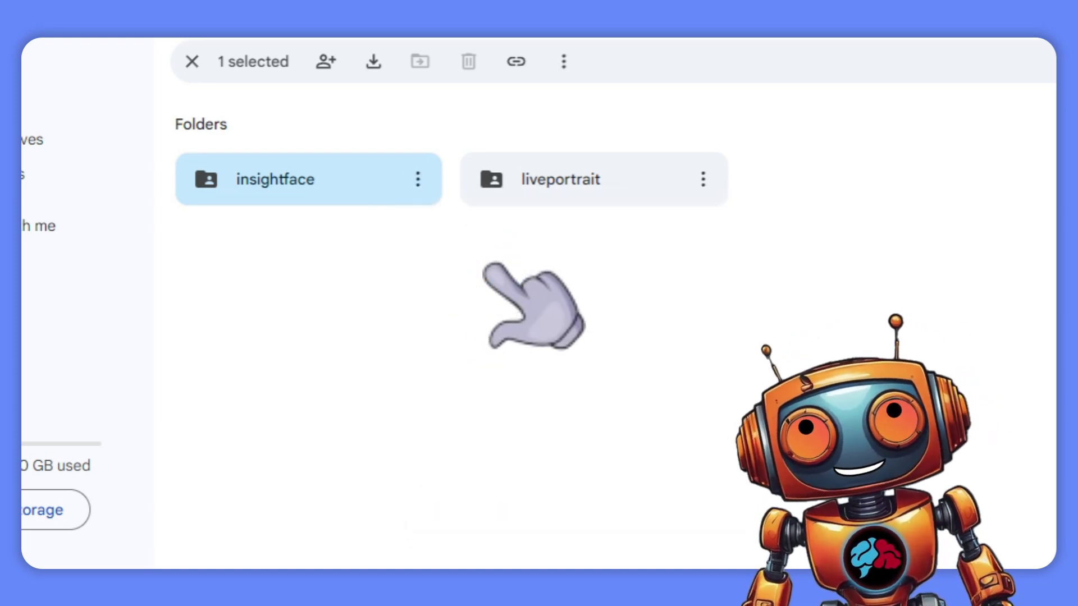
click(703, 180)
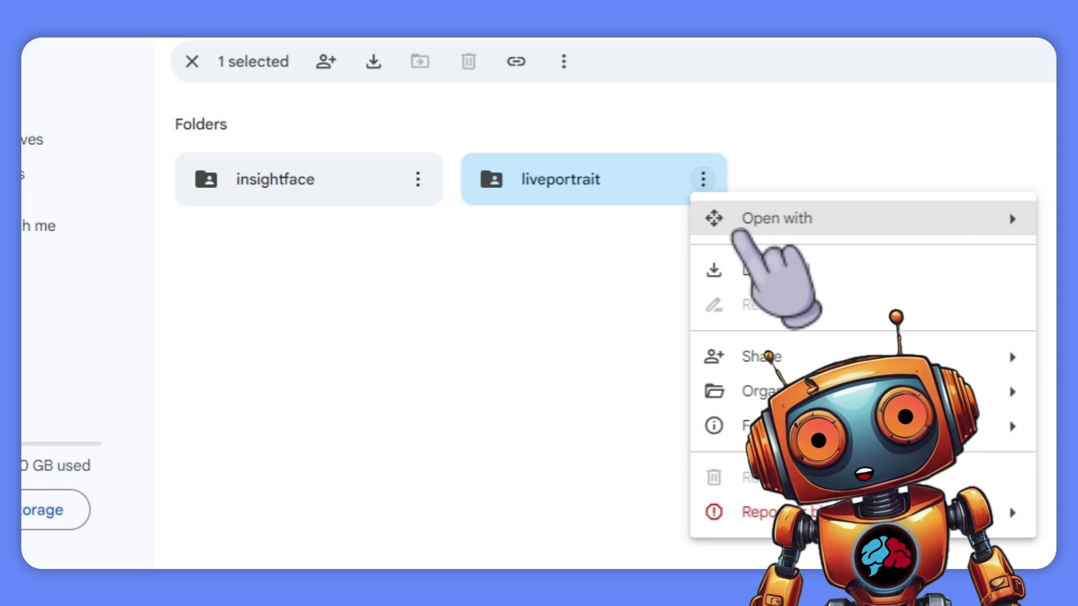
click(747, 268)
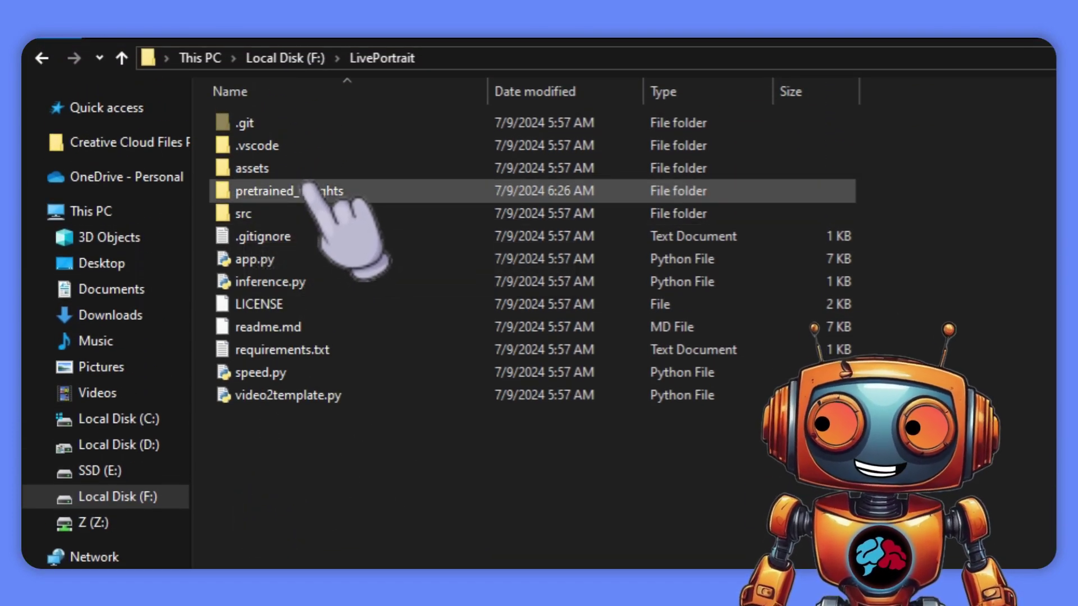
Step: Extract the insightface folder from its zip into pretrained_weights
double_click(310, 191)
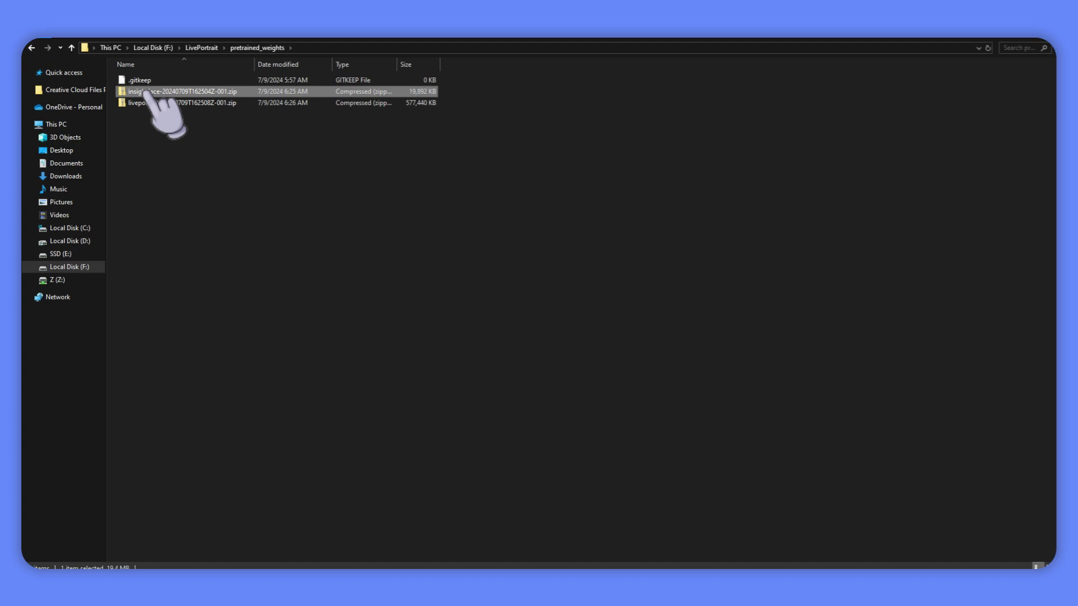
right_click(266, 146)
click(356, 279)
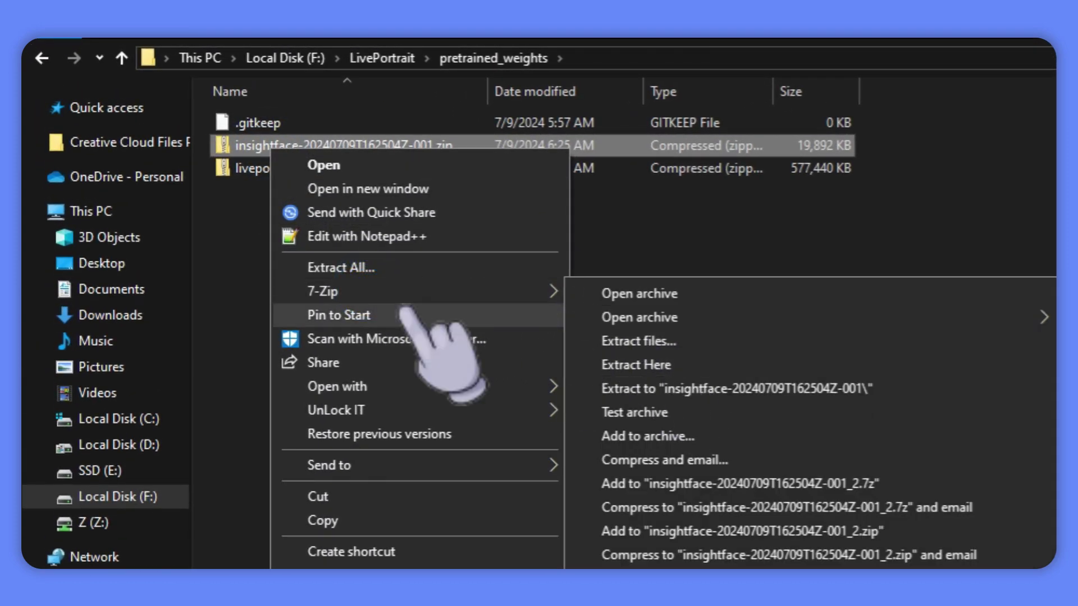
click(222, 249)
click(286, 145)
double_click(285, 144)
drag(250, 126, 507, 49)
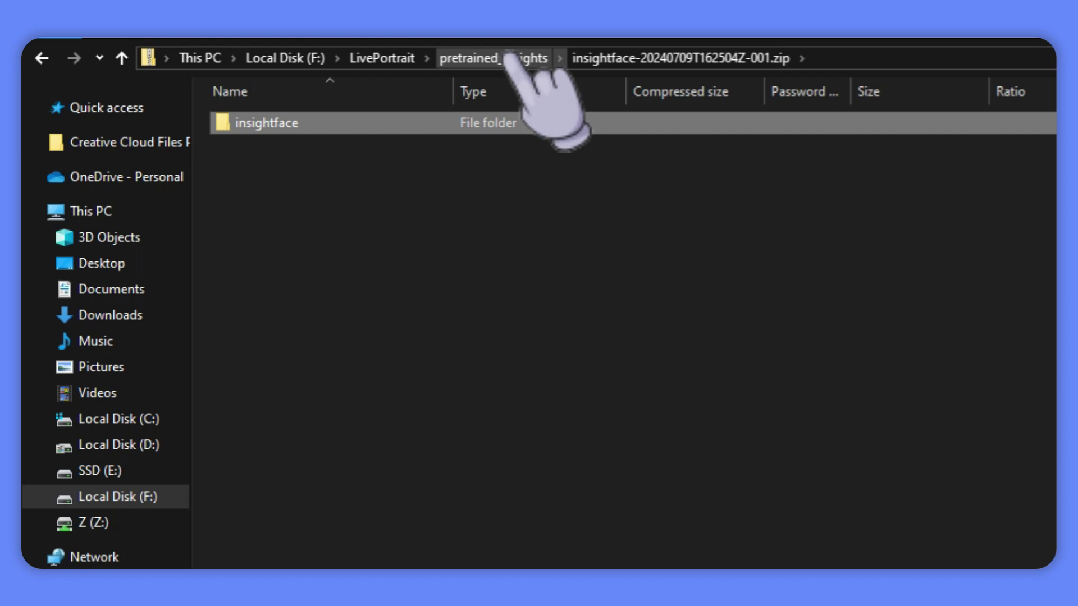
click(510, 57)
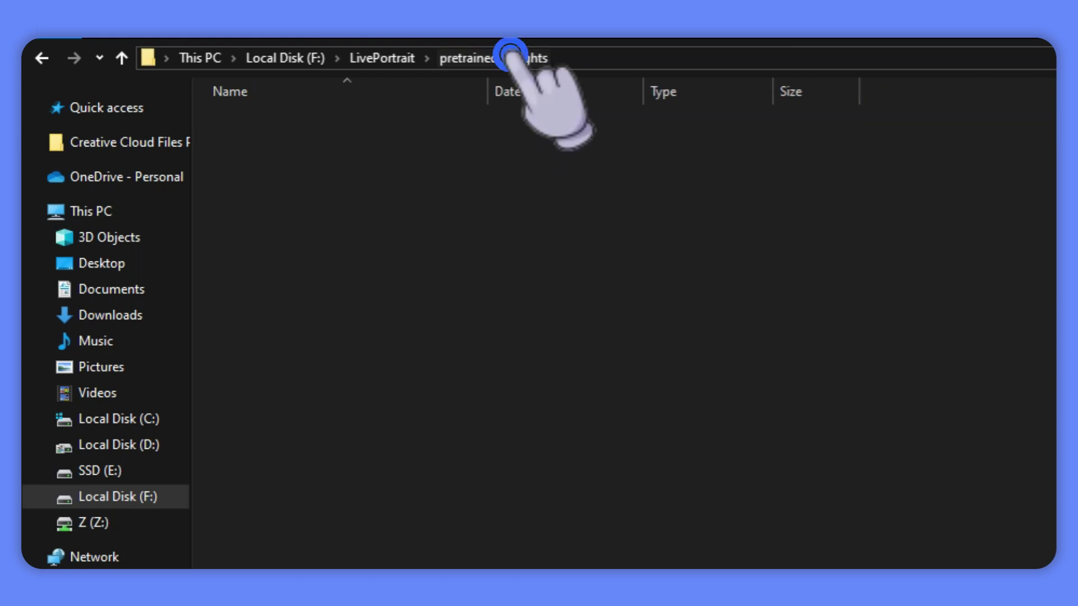
Step: Extract the liveportrait folder from its zip into pretrained_weights
double_click(296, 190)
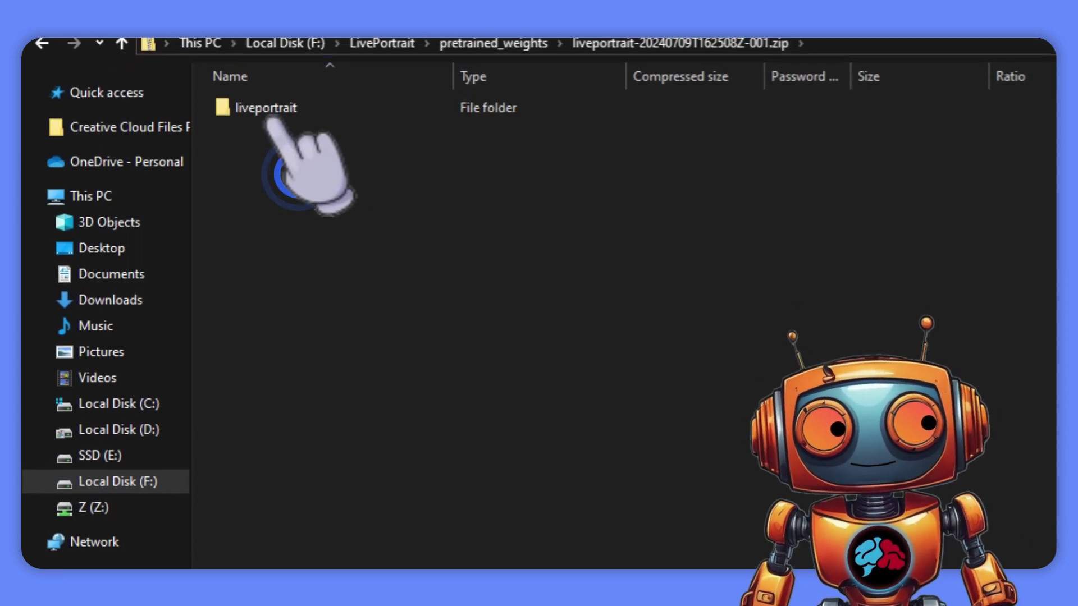
drag(265, 112, 533, 55)
click(534, 56)
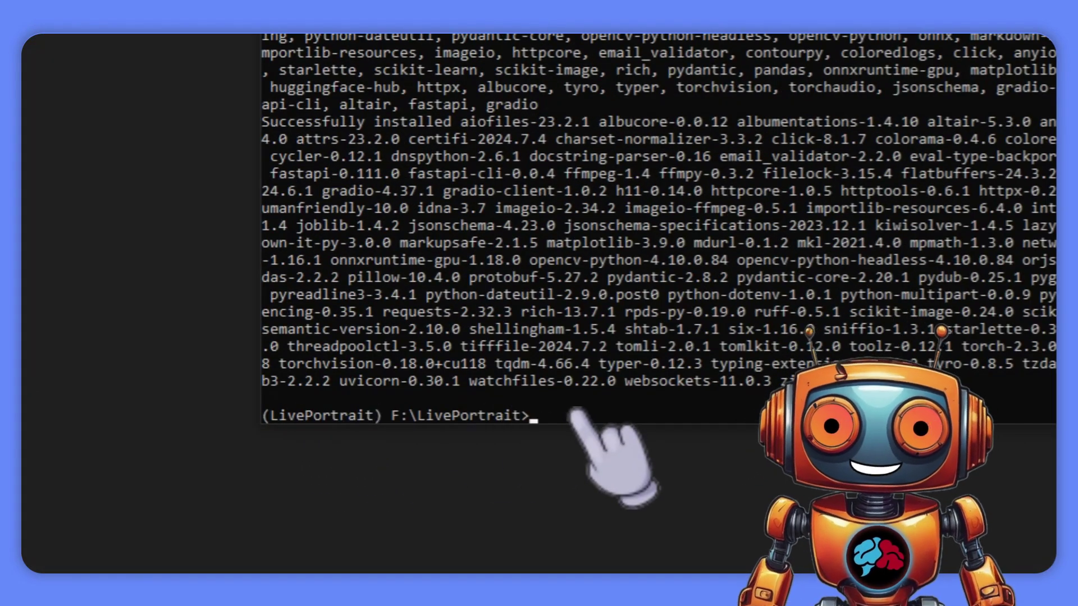
Step: Run 'python app.py', allow Python through the firewall, and select the public gradio.live URL
right_click(577, 417)
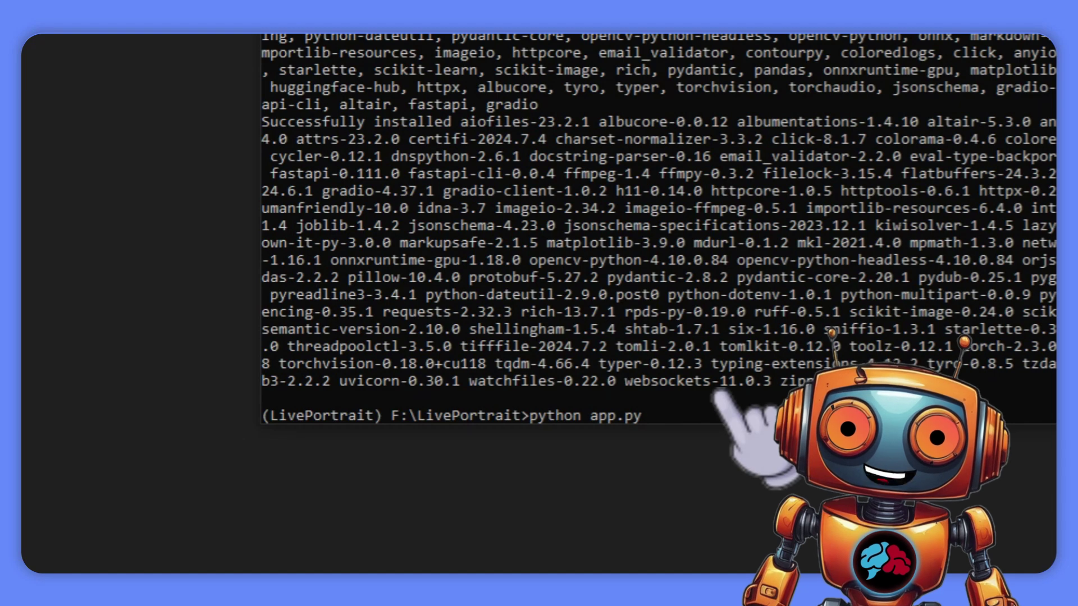
key(Return)
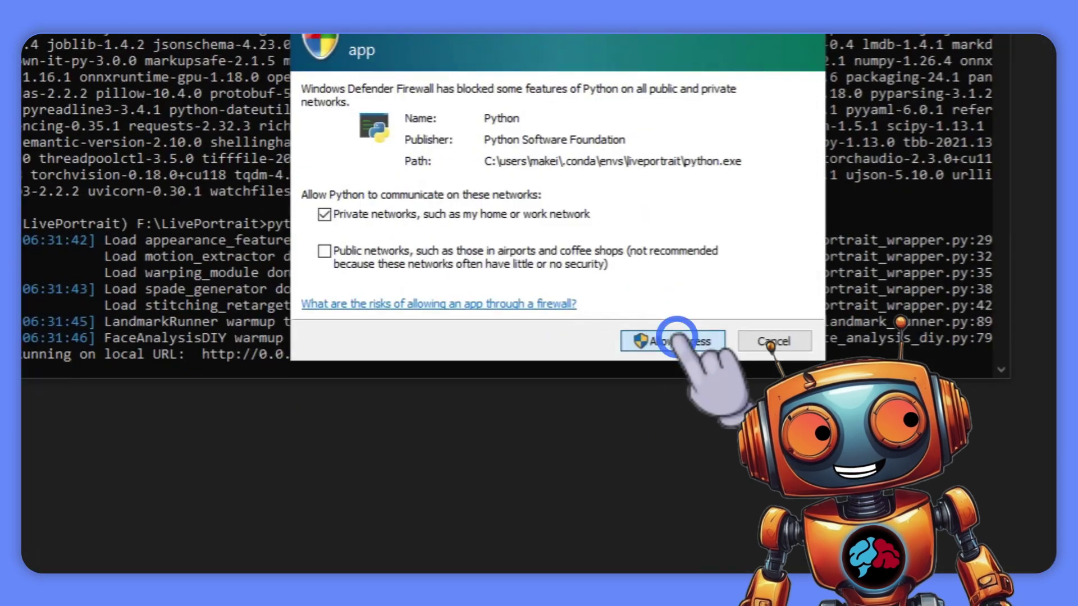
click(601, 393)
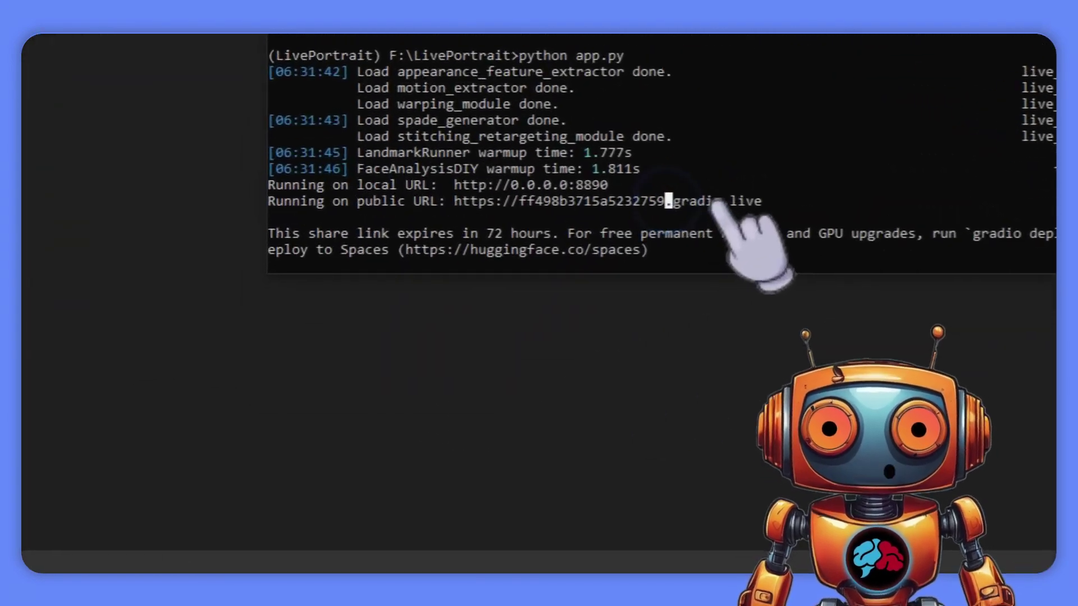
click(490, 373)
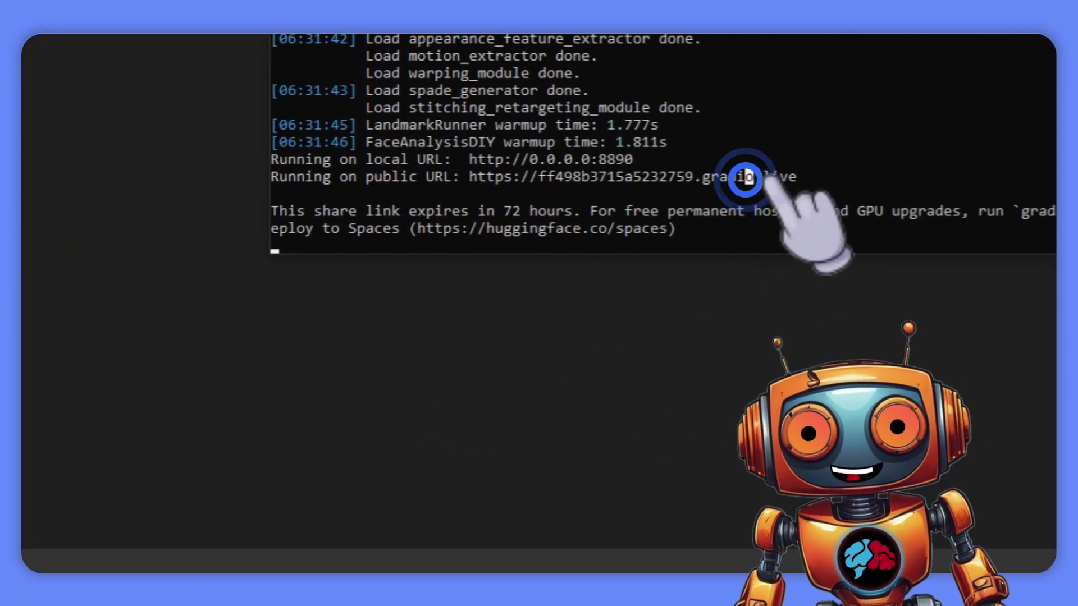
drag(802, 174, 471, 179)
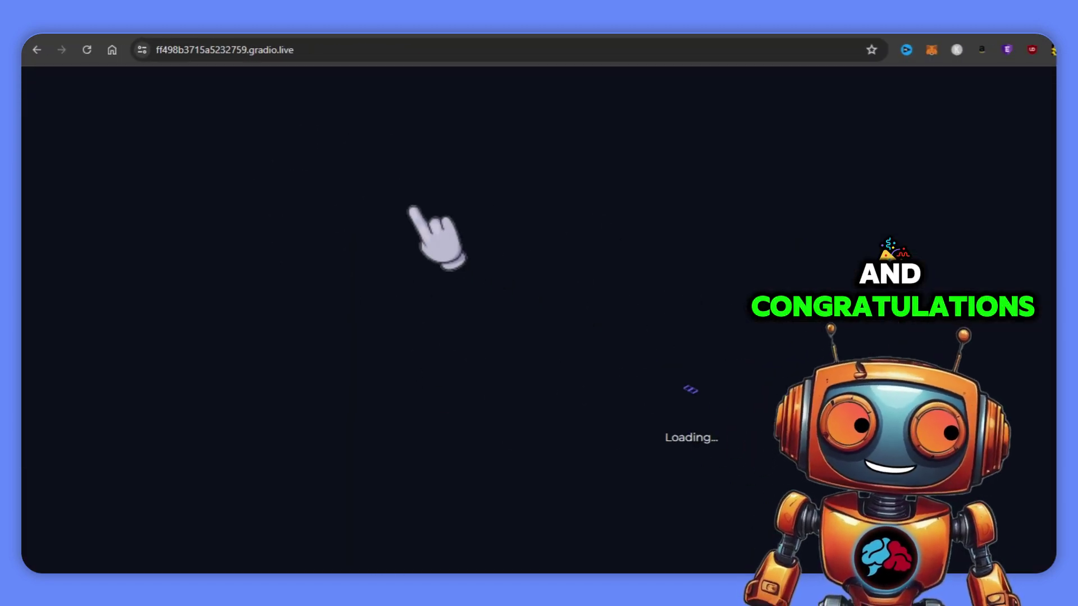